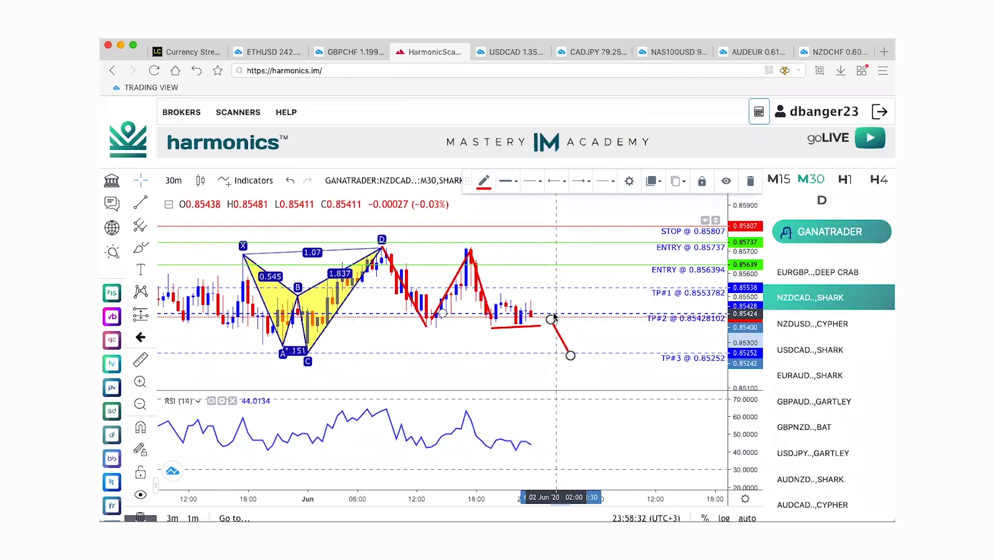
Open the EURGBP Deep Crab setup on the 30-minute chart and examine the whole X-to-D pattern together with its RSI
{"action": "left_click", "coordinate": [810, 273]}
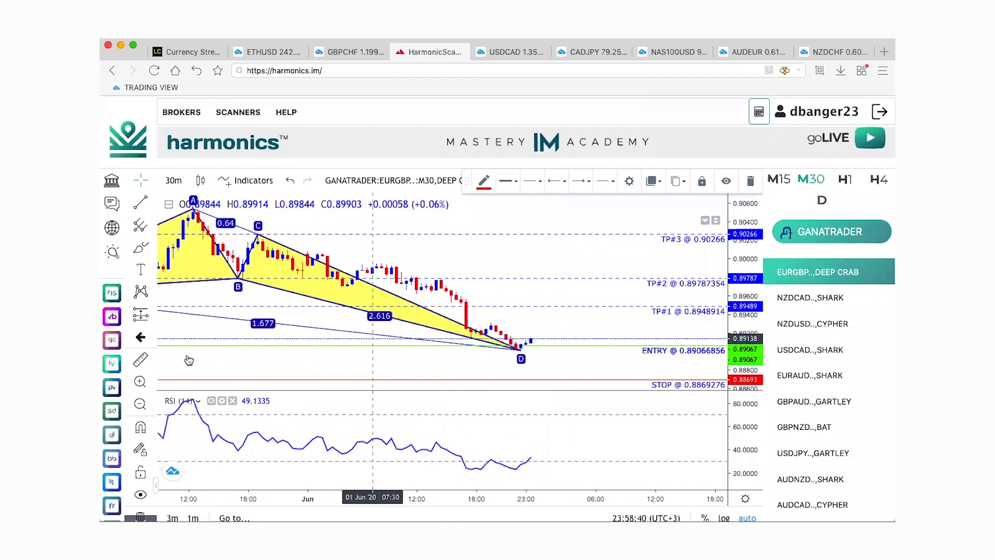
{"action": "left_click", "coordinate": [139, 405]}
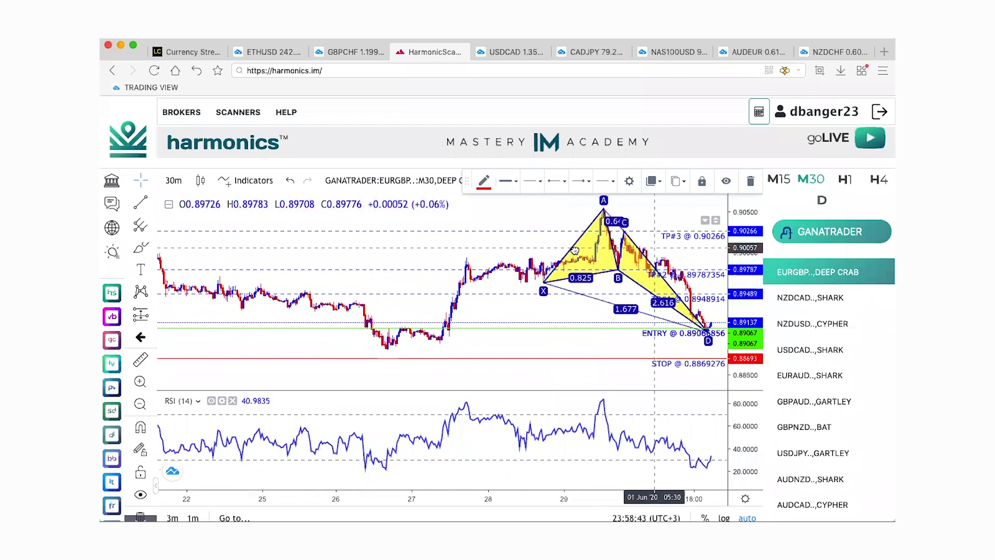
{"action": "left_click", "coordinate": [140, 381]}
{"action": "left_click_drag", "start_coordinate": [521, 362], "coordinate": [230, 214]}
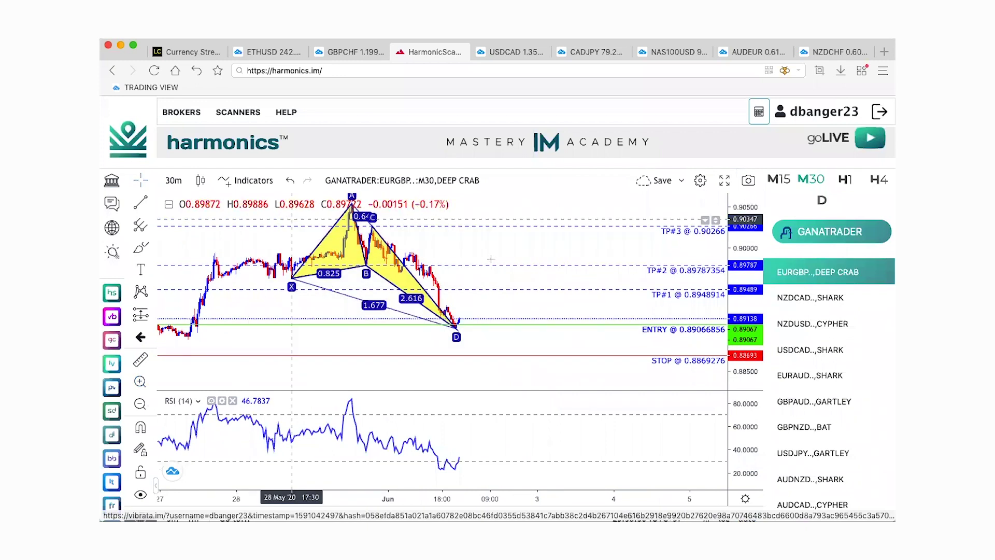
{"action": "left_click_drag", "start_coordinate": [443, 248], "coordinate": [425, 263]}
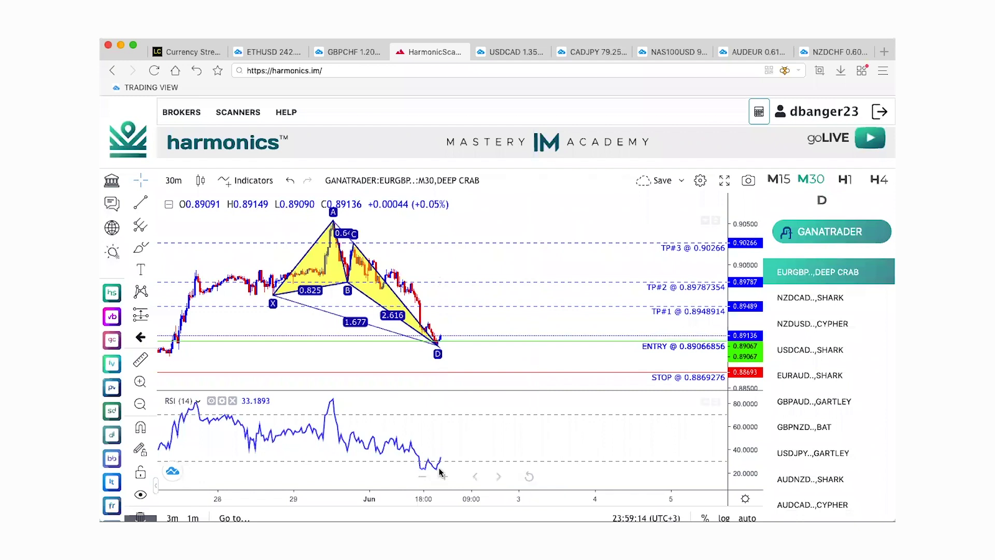
{"action": "mouse_move", "coordinate": [439, 454]}
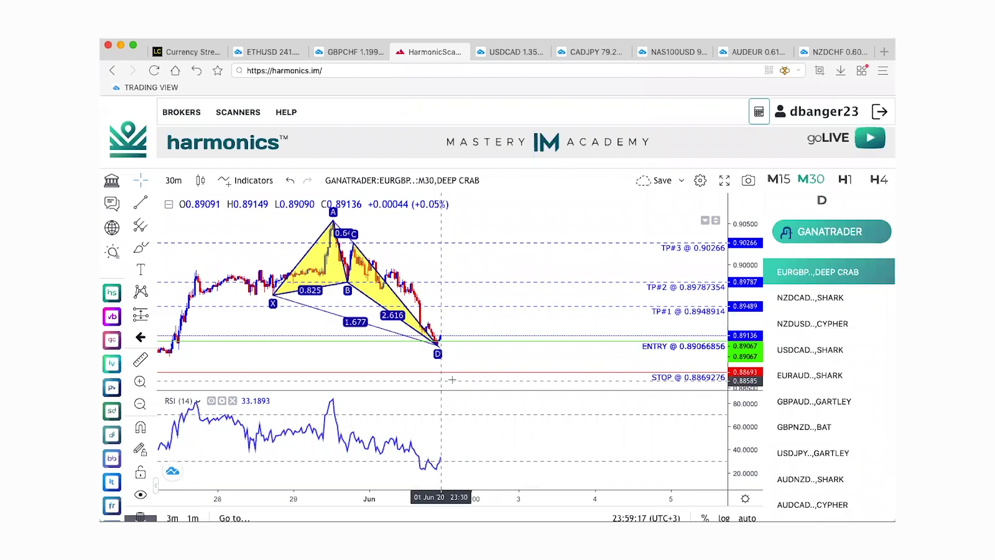
{"action": "scroll", "coordinate": [428, 350], "scroll_direction": "up", "scroll_amount": 2}
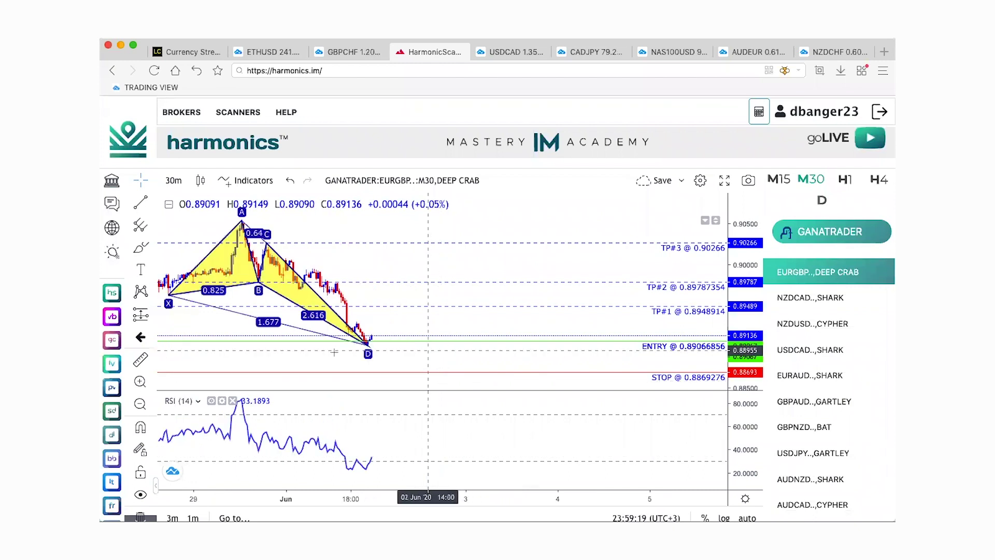
{"action": "scroll", "coordinate": [333, 352], "scroll_direction": "up", "scroll_amount": 2}
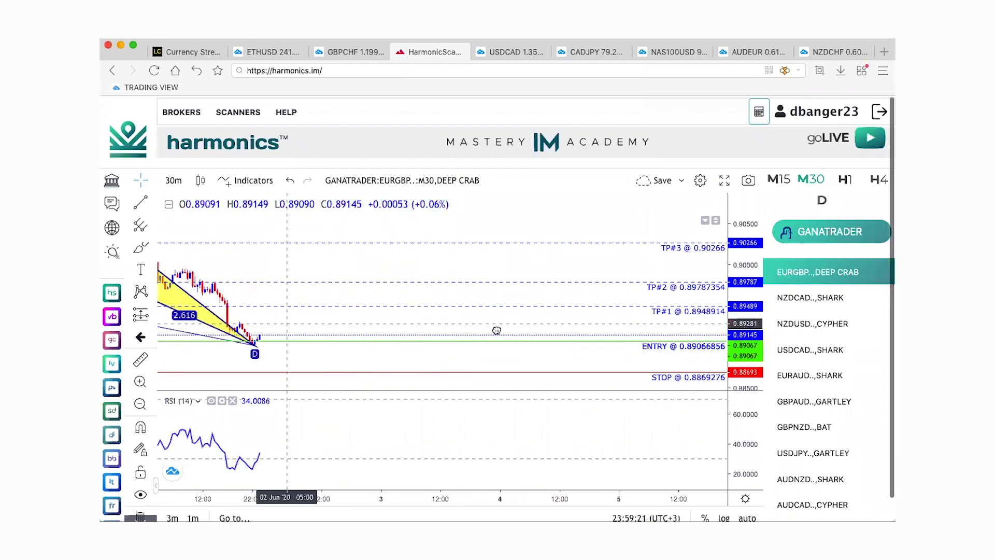
{"action": "scroll", "coordinate": [497, 330], "scroll_direction": "left", "scroll_amount": 5}
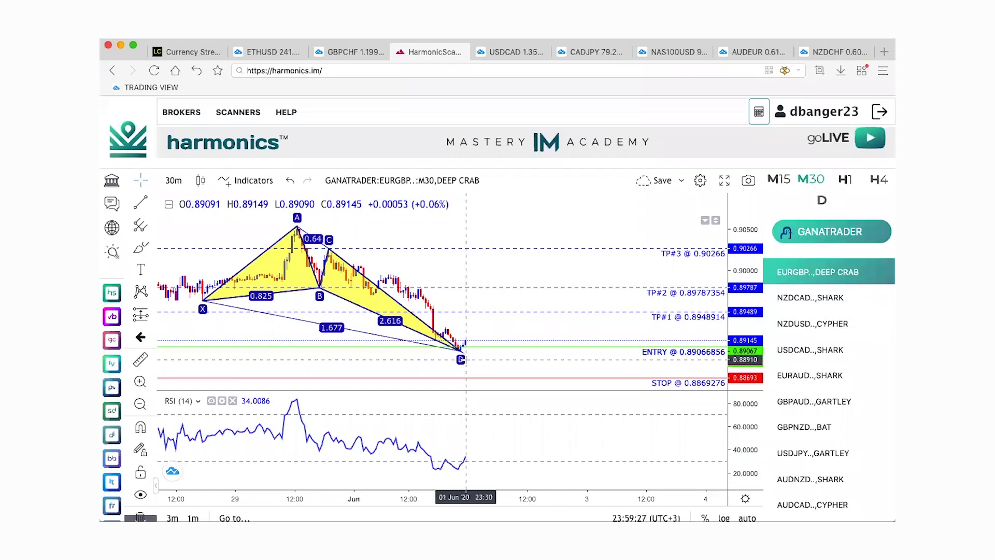
Add a horizontal line at about 0.89371, between the TP#1 and entry levels of the EURGBP chart
{"action": "left_click", "coordinate": [154, 206]}
{"action": "left_click", "coordinate": [204, 278]}
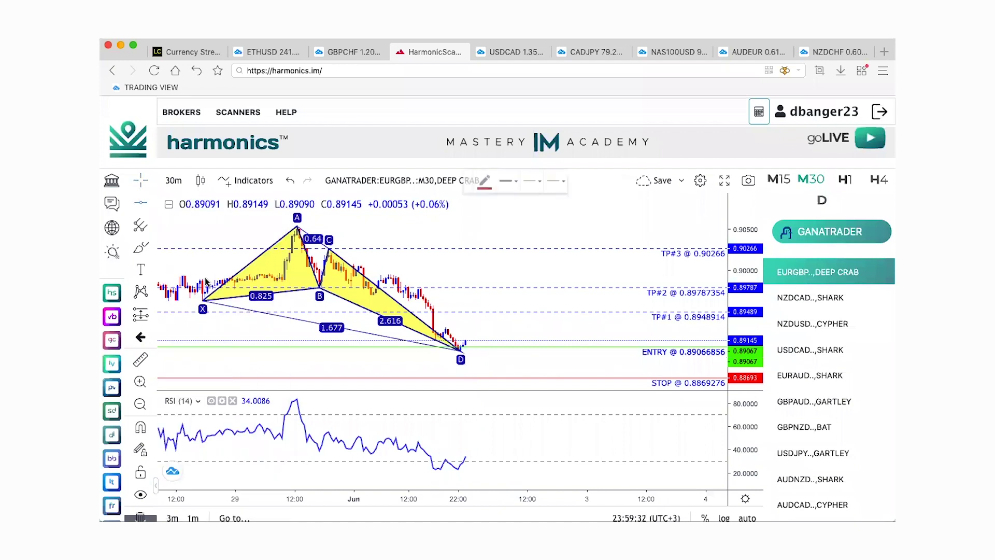
{"action": "left_click", "coordinate": [503, 322]}
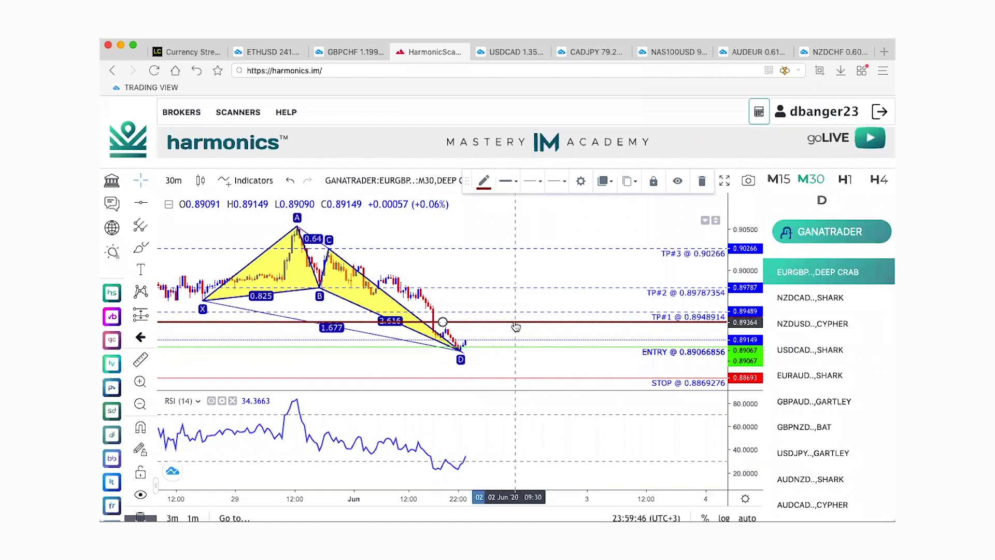
Draw a falling trend line from about 0.89349 at the horizontal line down to about 0.88706 near the stop level
{"action": "left_click", "coordinate": [155, 205]}
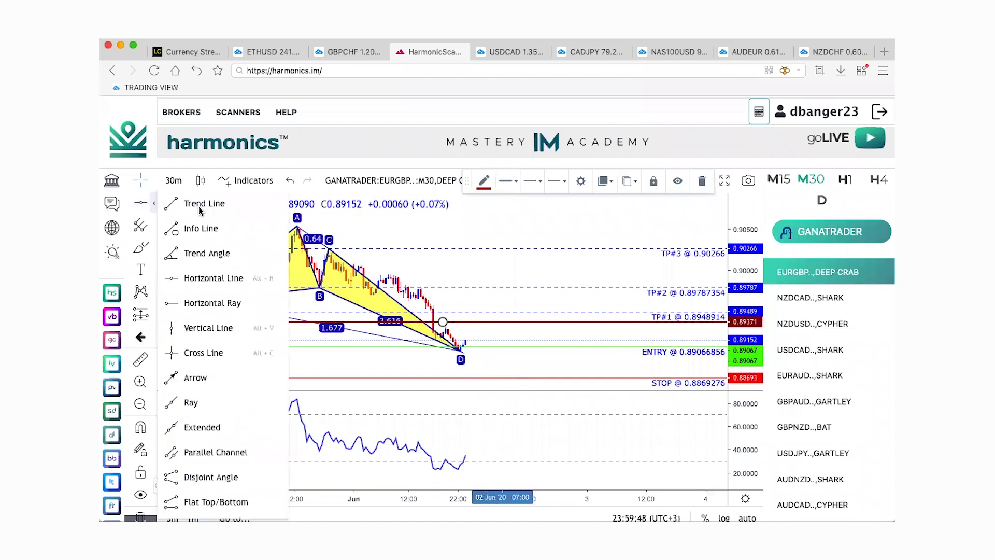
{"action": "left_click", "coordinate": [177, 201]}
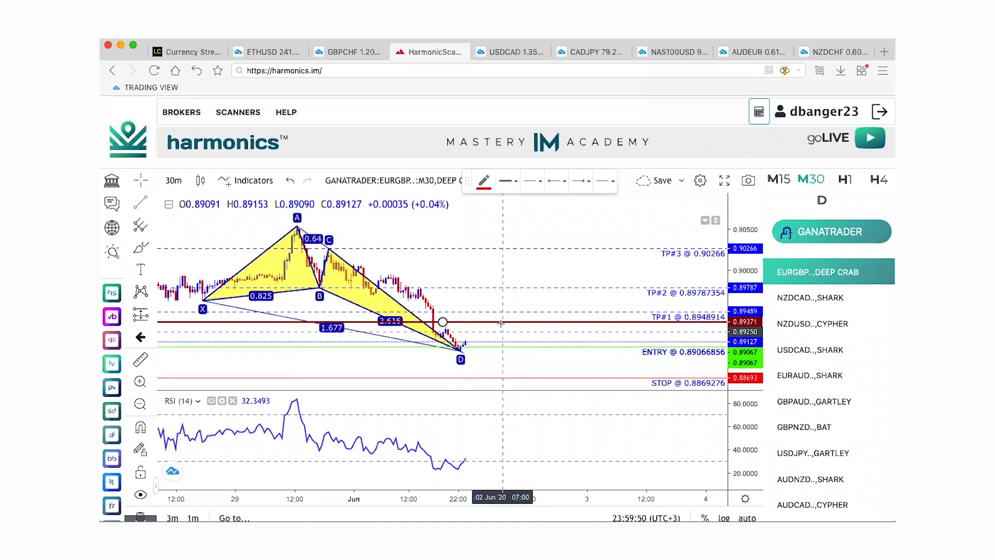
{"action": "left_click", "coordinate": [499, 324]}
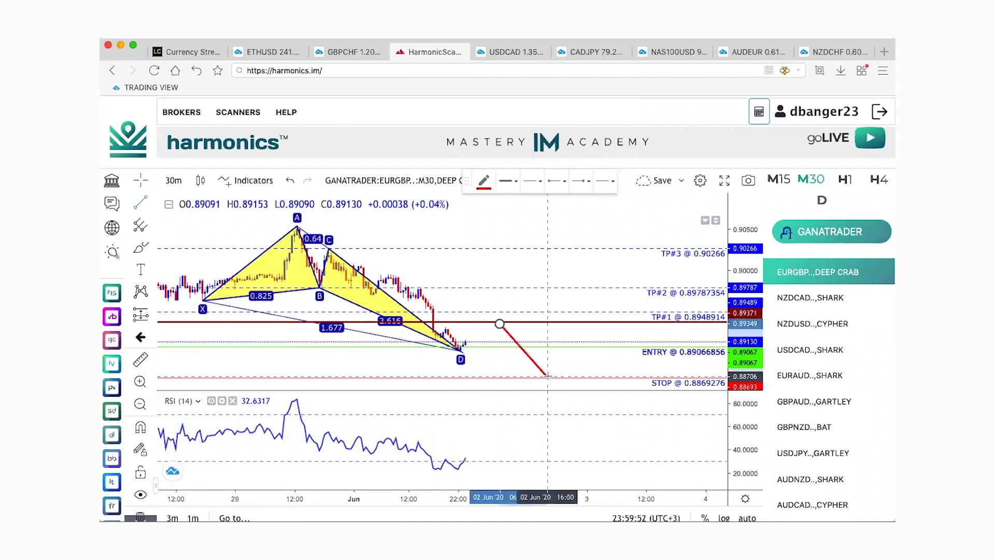
{"action": "left_click", "coordinate": [546, 375]}
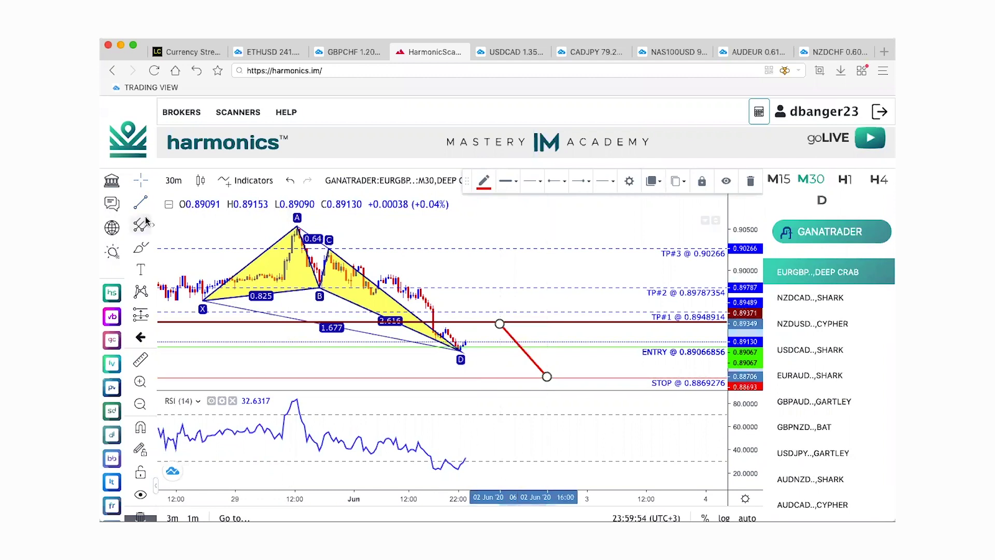
Delete the falling trend line and measure the price distance from the horizontal line down to about the entry level
{"action": "left_click", "coordinate": [141, 363]}
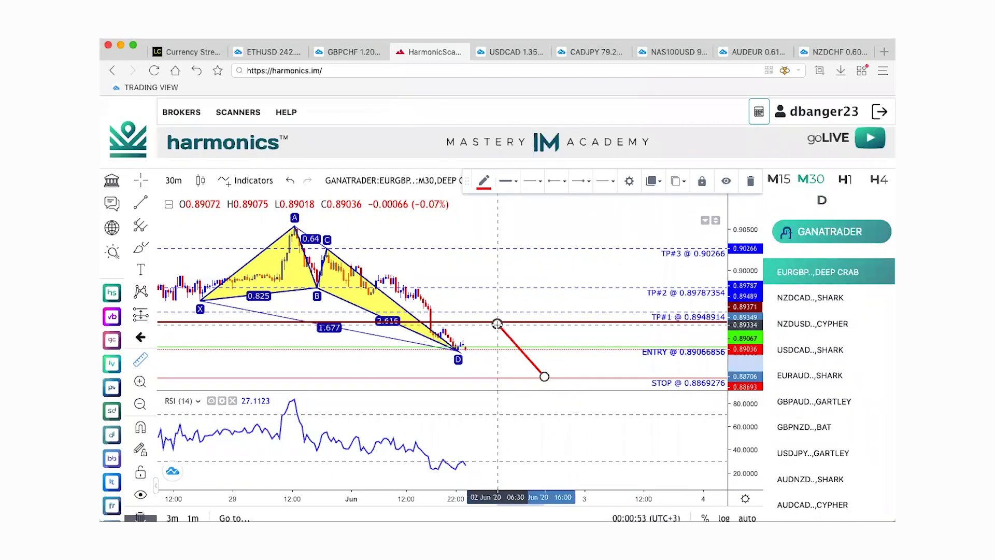
{"action": "left_click", "coordinate": [496, 324], "text": "shift"}
{"action": "key", "text": "Delete"}
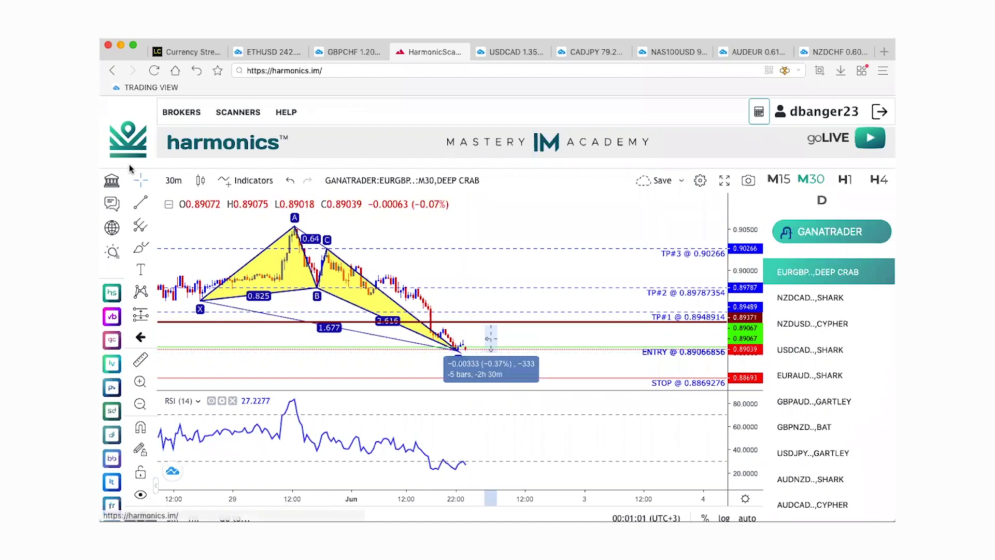
{"action": "left_click", "coordinate": [153, 180]}
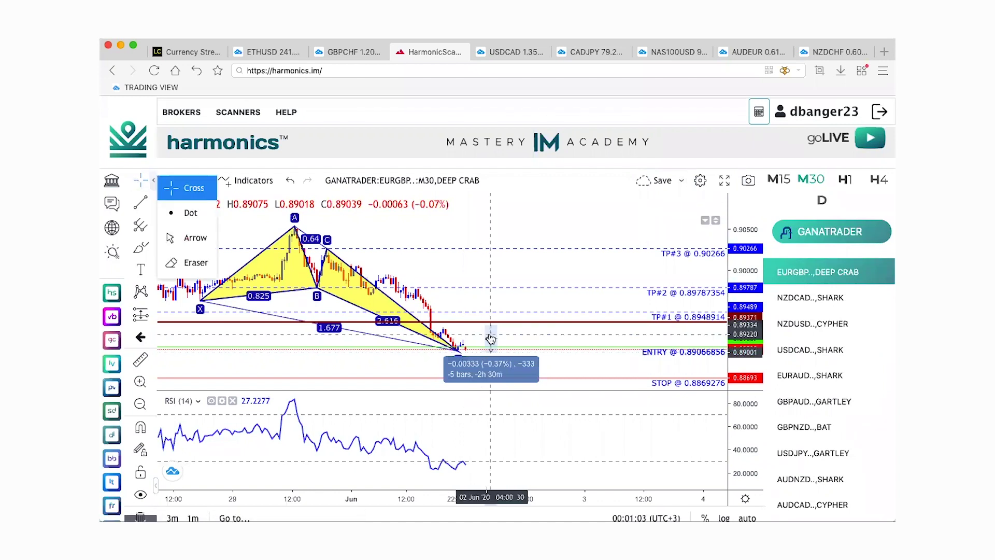
{"action": "left_click", "coordinate": [587, 378]}
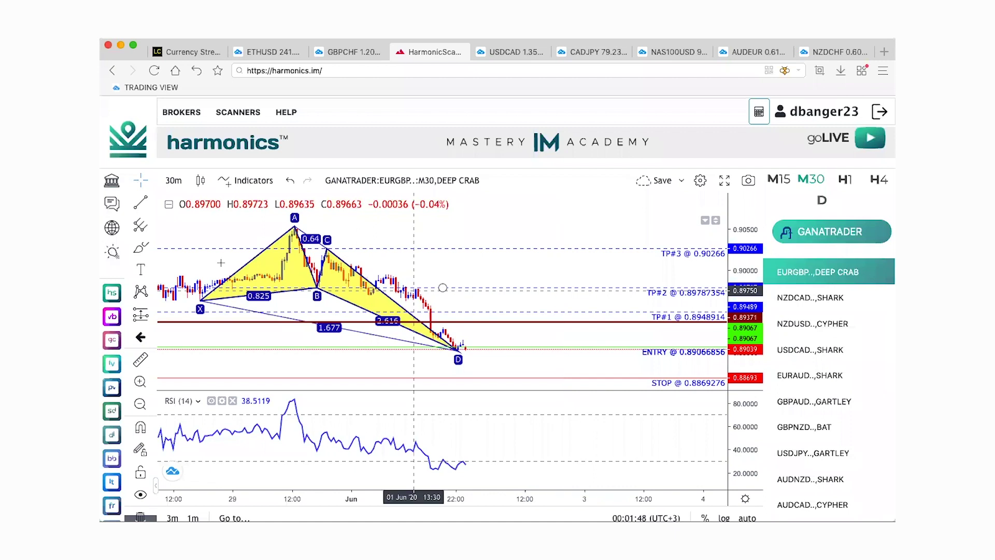
Draw a rising trend line from point D at about 0.88993 up to about 0.90446, above TP#3
{"action": "left_click", "coordinate": [140, 202]}
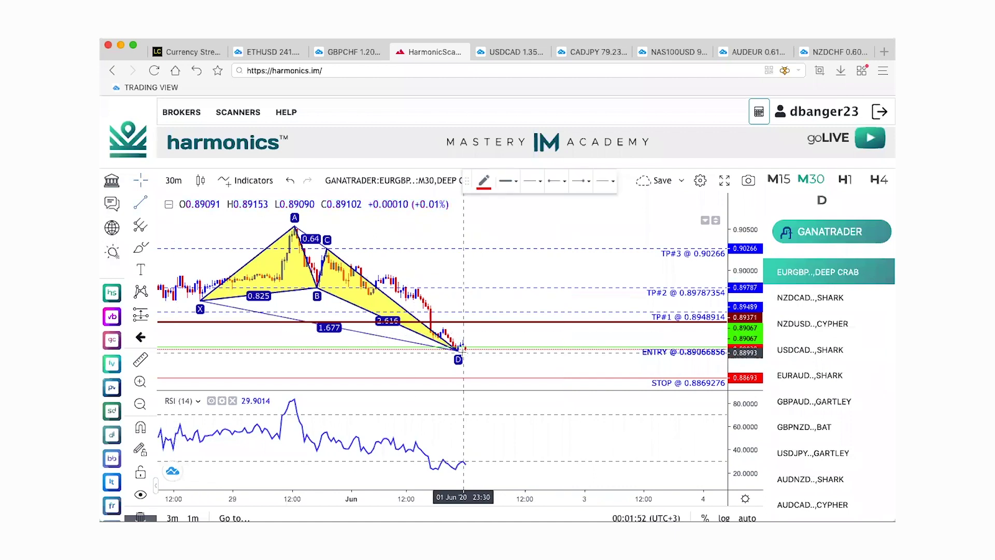
{"action": "left_click_drag", "start_coordinate": [463, 352], "coordinate": [485, 370]}
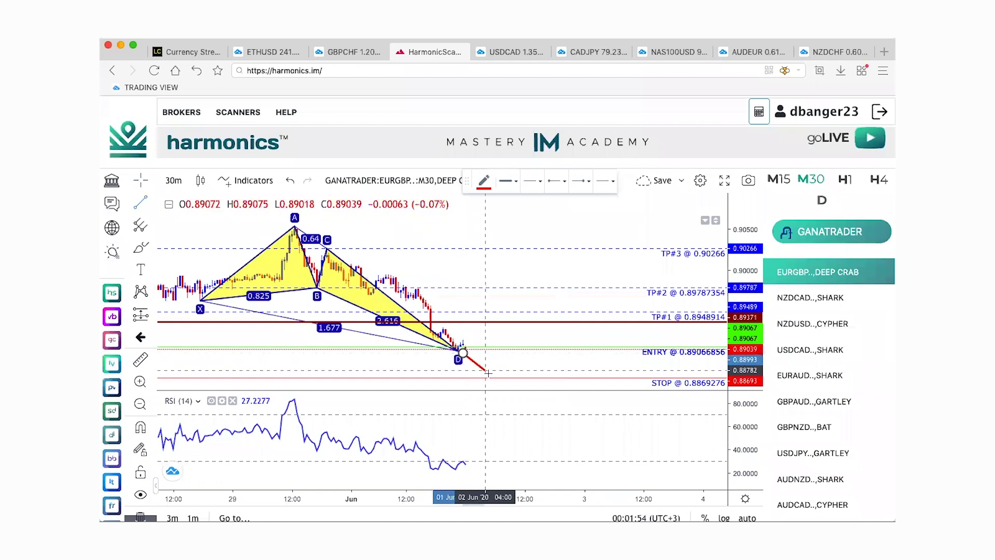
{"action": "mouse_move", "coordinate": [540, 409]}
{"action": "left_mouse_down"}
{"action": "mouse_move", "coordinate": [550, 415]}
{"action": "mouse_move", "coordinate": [545, 234]}
{"action": "left_mouse_up"}
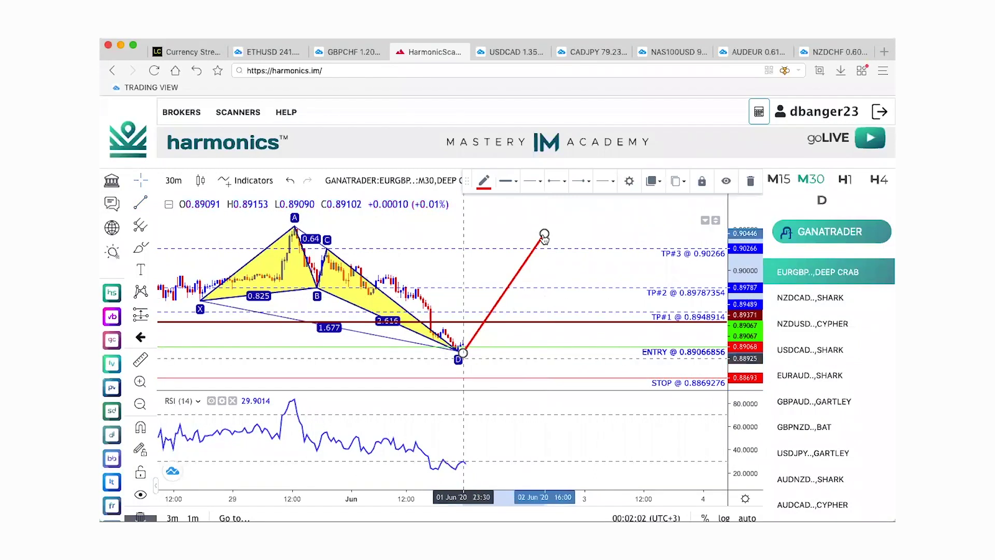
Draw a falling trend line from the rising line's upper end at about 0.90408 down to about 0.89379 near the horizontal line
{"action": "left_click", "coordinate": [140, 204]}
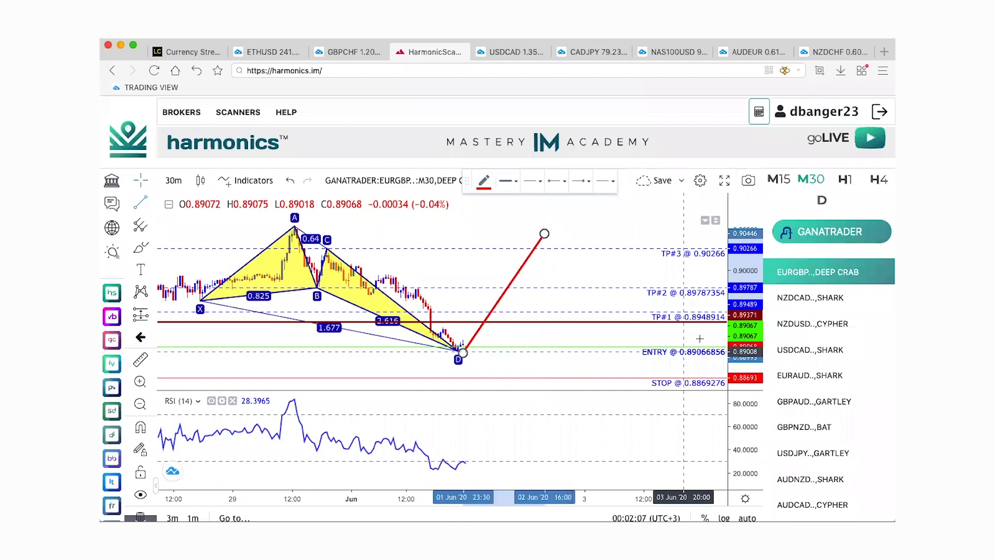
{"action": "left_click", "coordinate": [544, 233]}
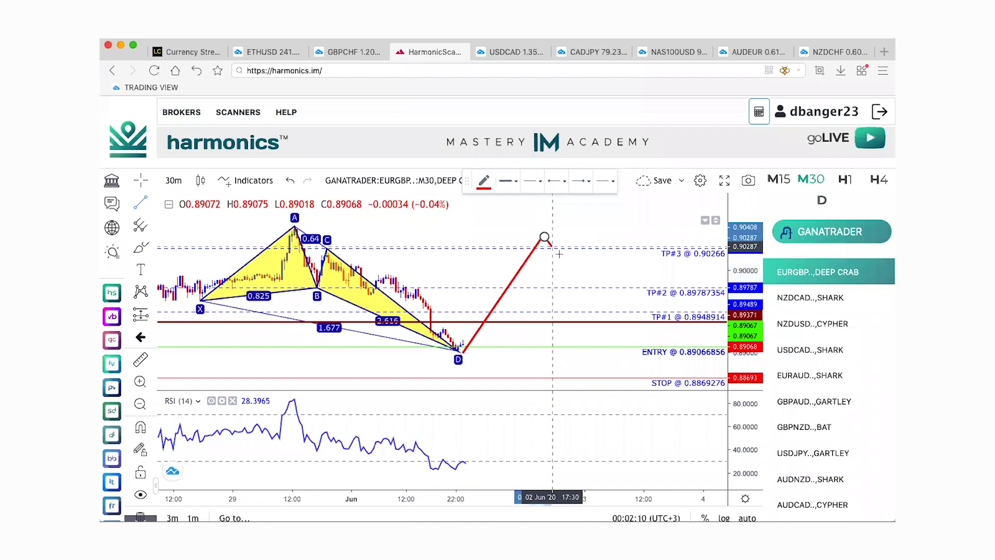
{"action": "left_click", "coordinate": [604, 321]}
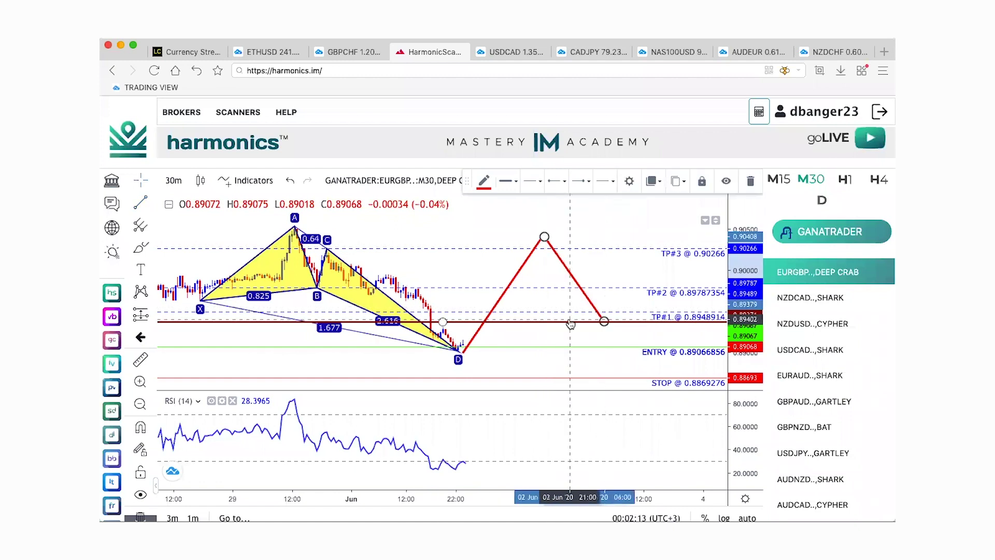
Delete the falling and rising trend lines beyond point D on the EURGBP chart
{"action": "key", "text": "Delete"}
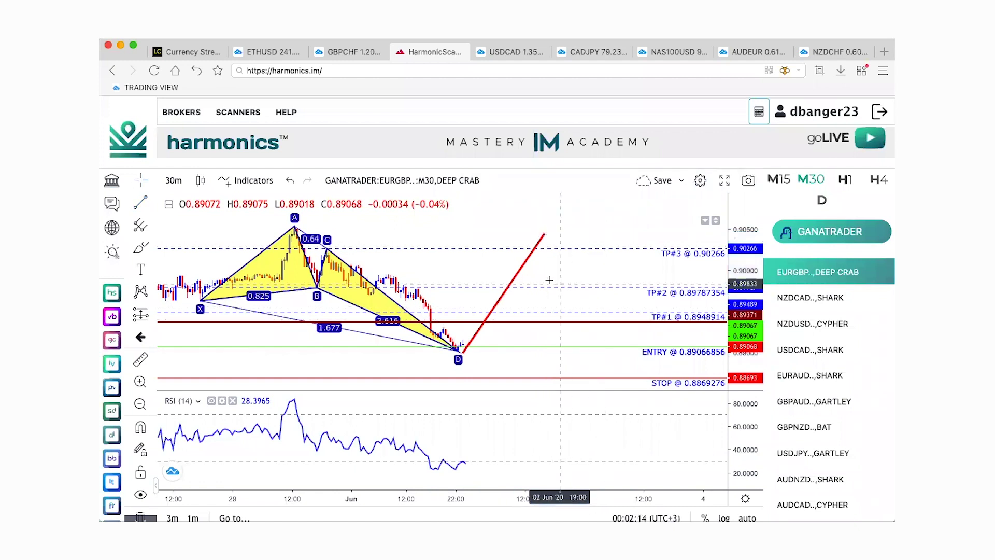
{"action": "left_click", "coordinate": [522, 270]}
{"action": "key", "text": "Delete"}
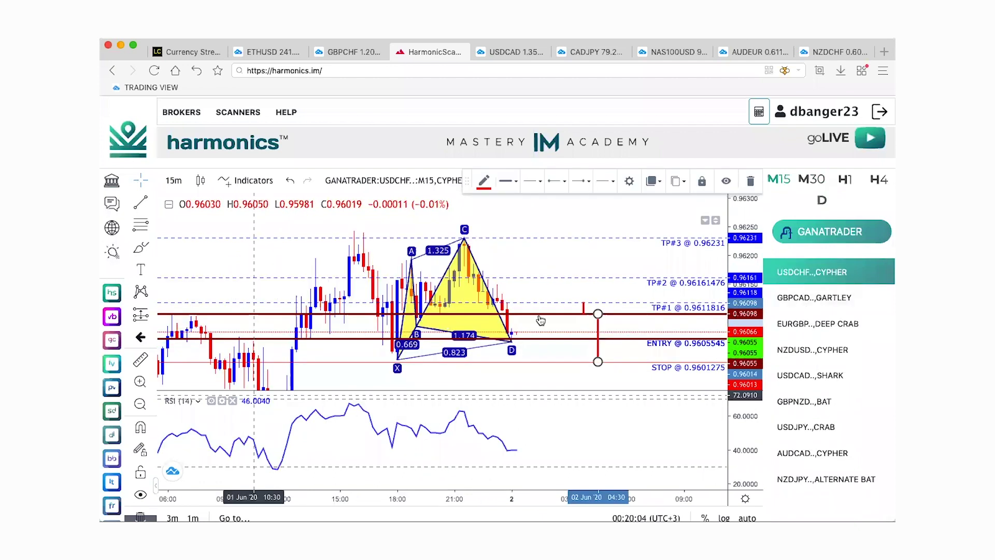
Delete both dark red horizontal lines and both short vertical trend lines from the USDCHF Cypher chart
{"action": "left_click", "coordinate": [541, 321]}
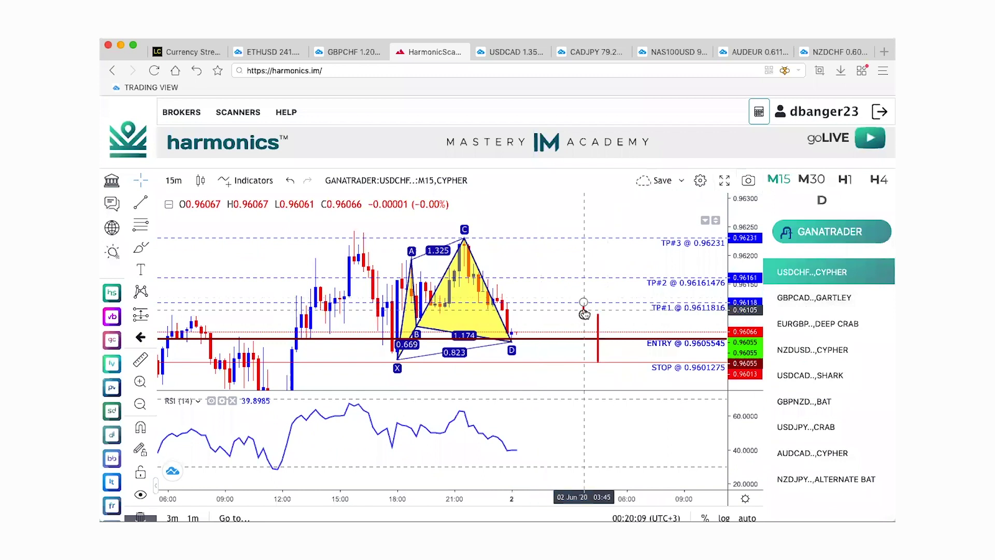
{"action": "left_click", "coordinate": [583, 306]}
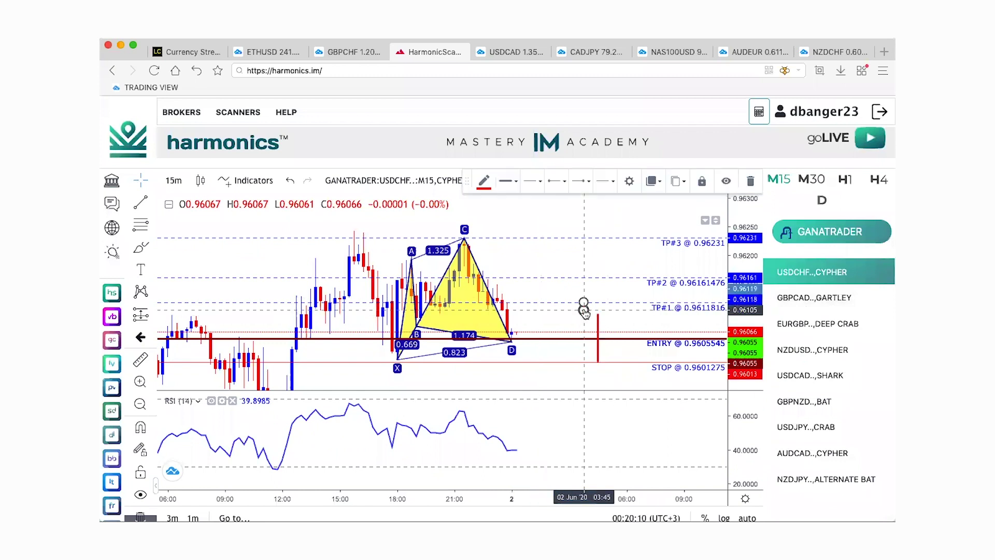
{"action": "left_click", "coordinate": [598, 351]}
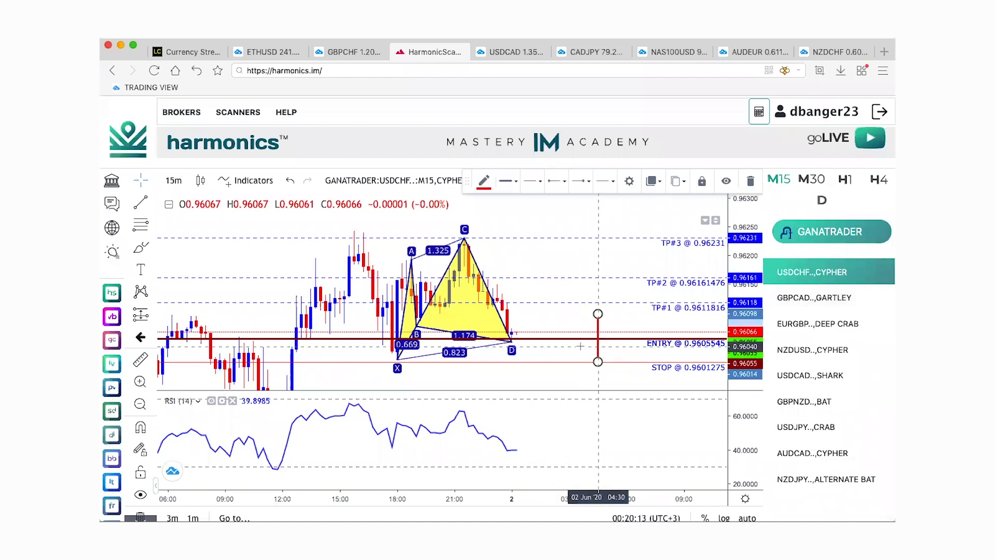
{"action": "key", "text": "Delete"}
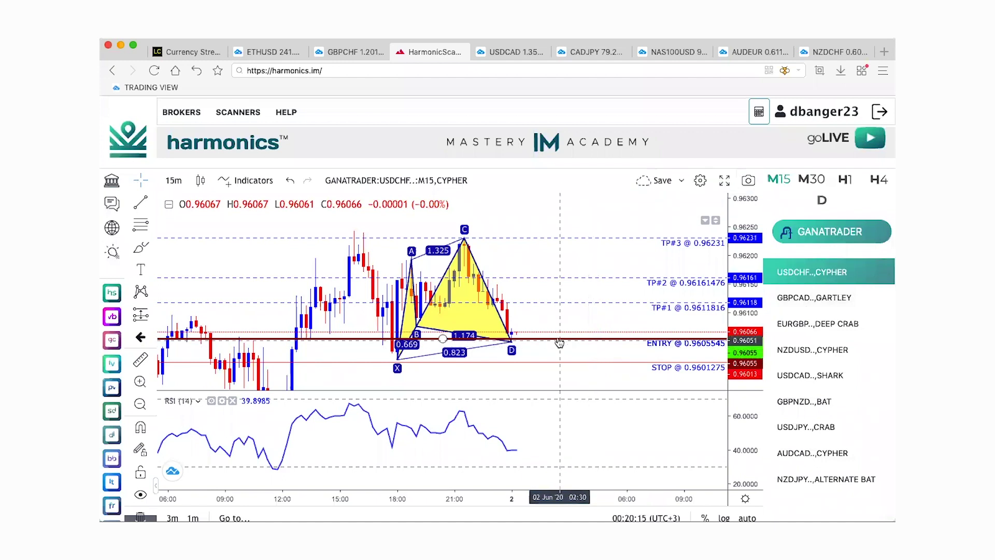
{"action": "left_click", "coordinate": [559, 340]}
{"action": "key", "text": "Delete"}
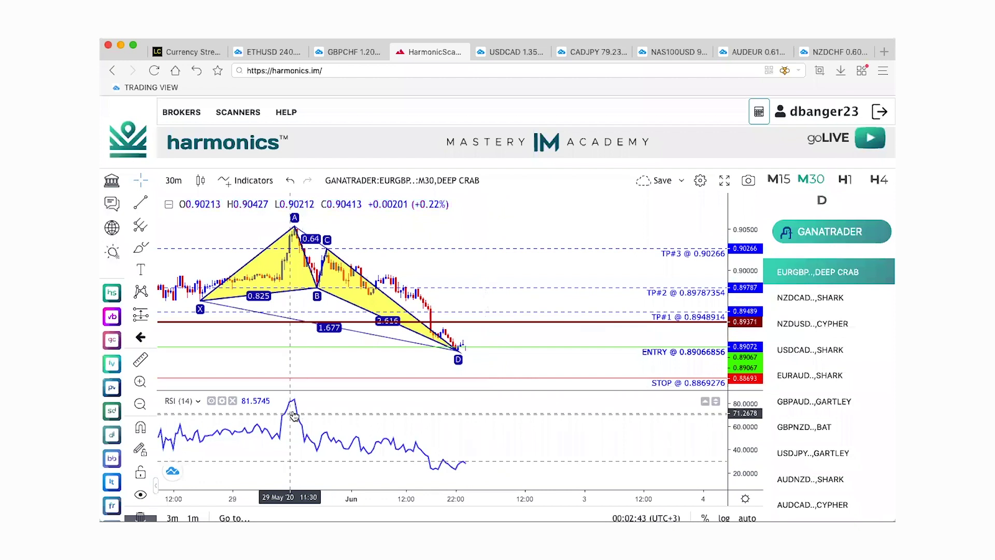
Place a vertical line at the EURGBP chart's RSI peak on 29 May 12:30 and hide the RSI (14) indicator
{"action": "left_click", "coordinate": [154, 203]}
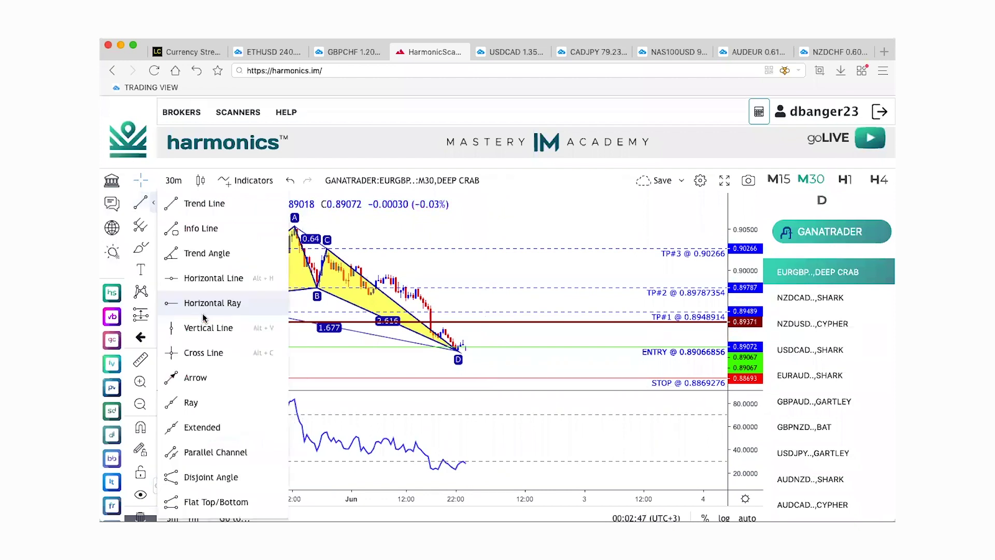
{"action": "left_click", "coordinate": [197, 330]}
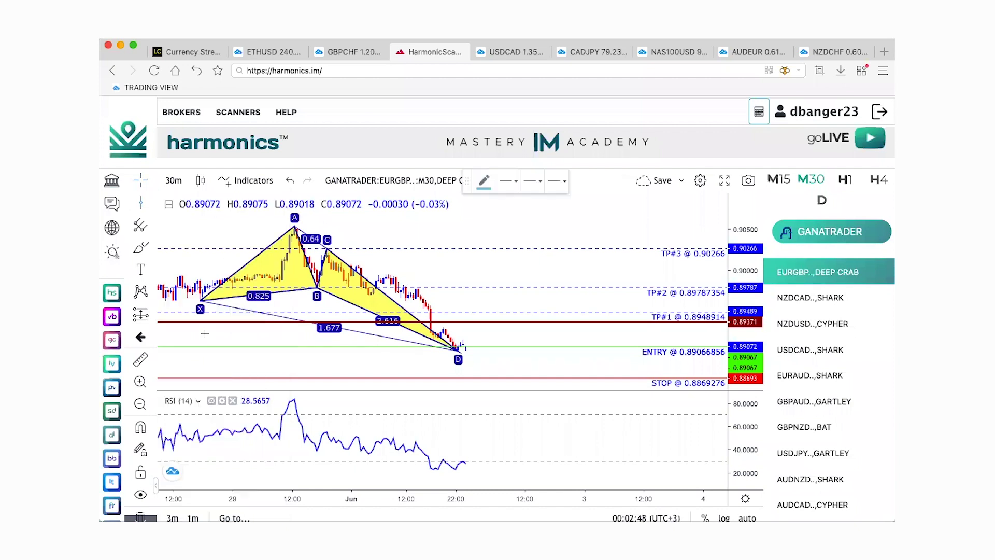
{"action": "left_click", "coordinate": [294, 415]}
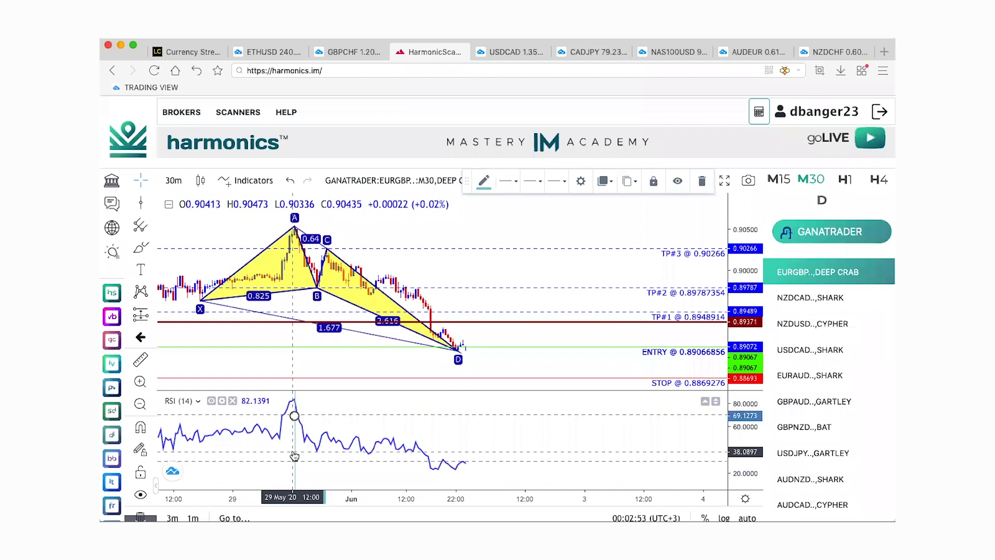
{"action": "left_click", "coordinate": [212, 401]}
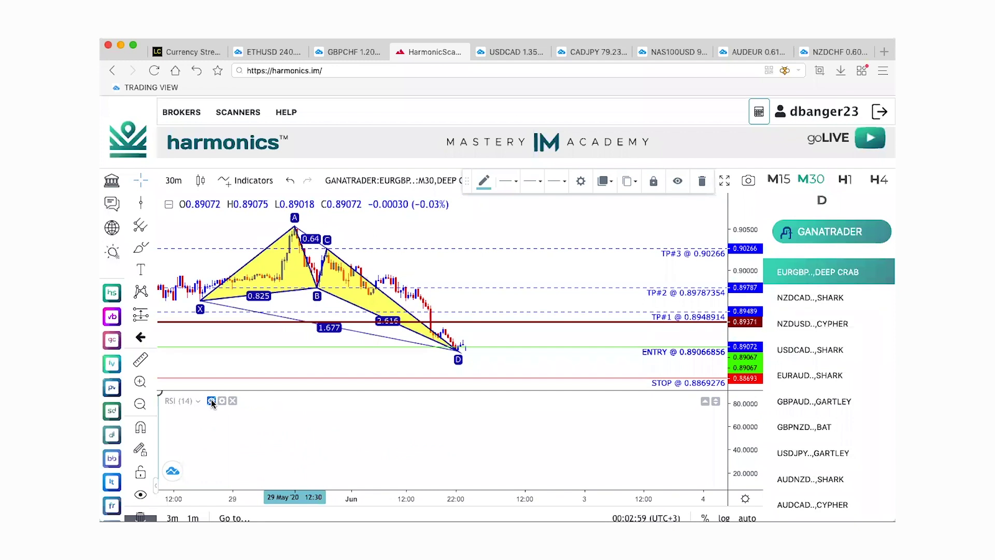
Show the hidden RSI (14) indicator again and choose the Trend Line tool for the EURGBP chart
{"action": "left_click", "coordinate": [212, 401]}
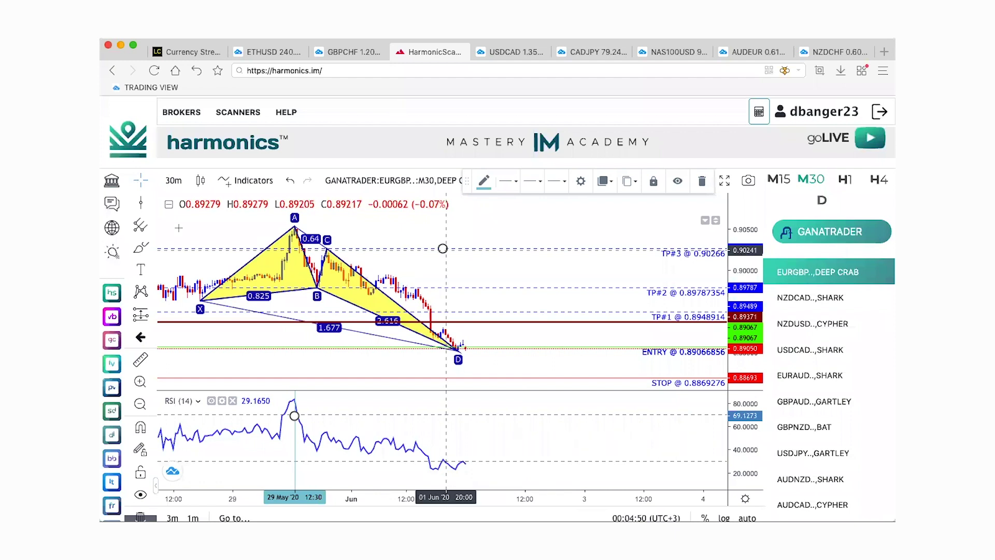
{"action": "left_click", "coordinate": [154, 202]}
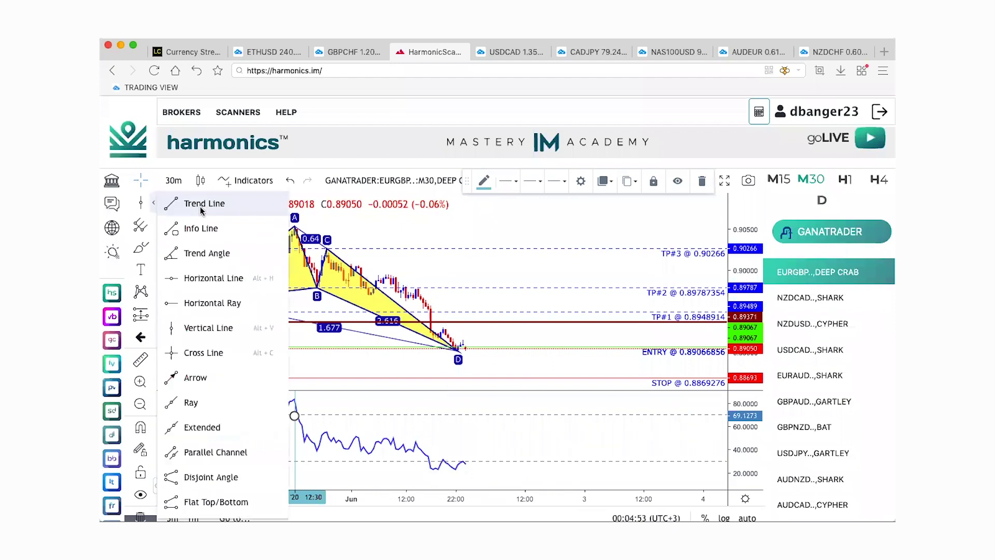
{"action": "left_click", "coordinate": [444, 302]}
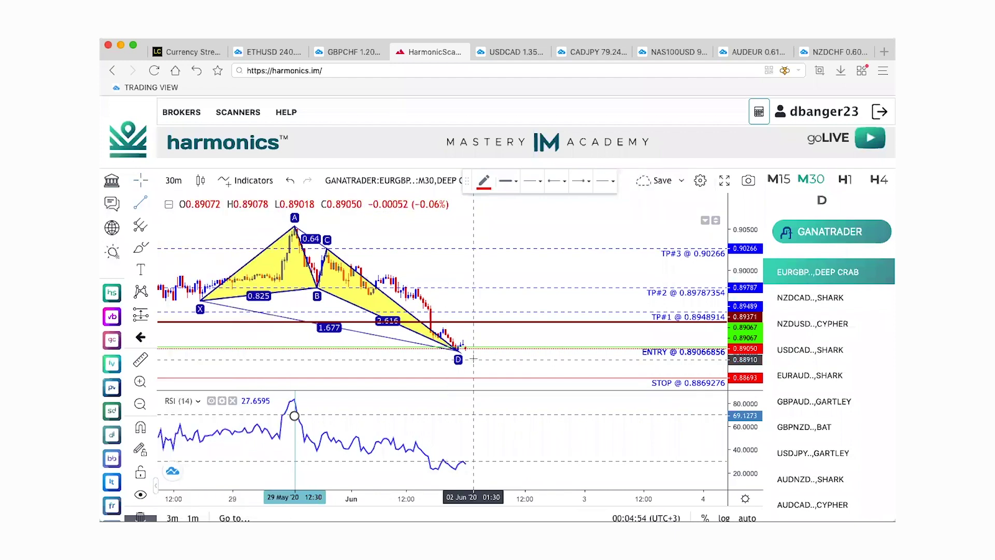
Draw a Fibonacci retracement beyond point D from about 0.90256 near TP#3 down to about 0.89054 near the entry line
{"action": "left_click", "coordinate": [154, 228]}
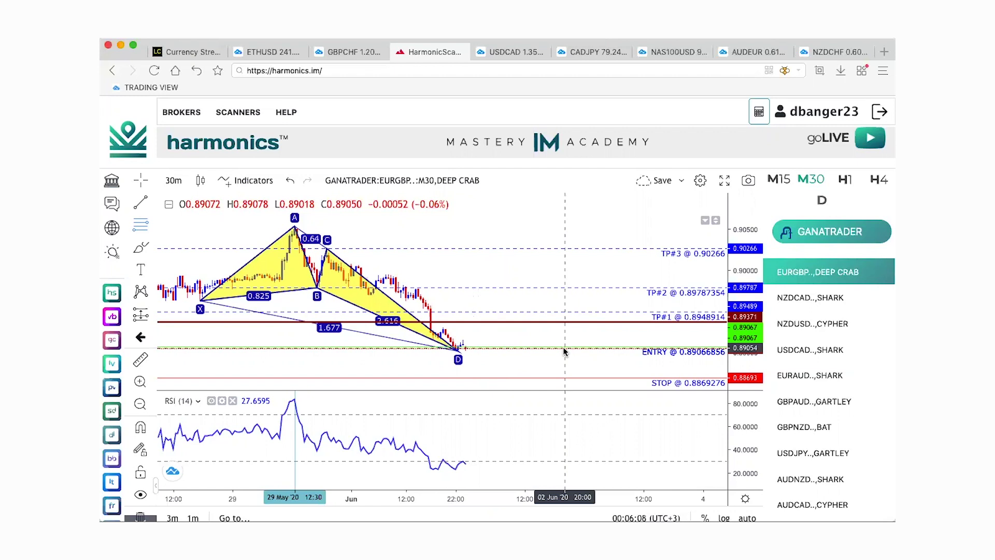
{"action": "scroll", "coordinate": [564, 351], "scroll_direction": "right", "scroll_amount": 3}
{"action": "scroll", "coordinate": [564, 351], "scroll_direction": "left", "scroll_amount": 1}
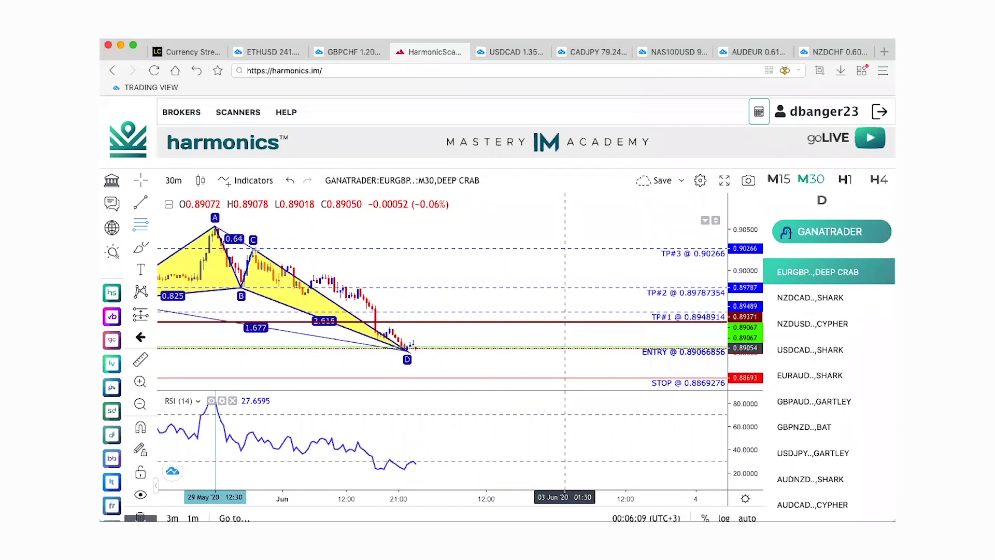
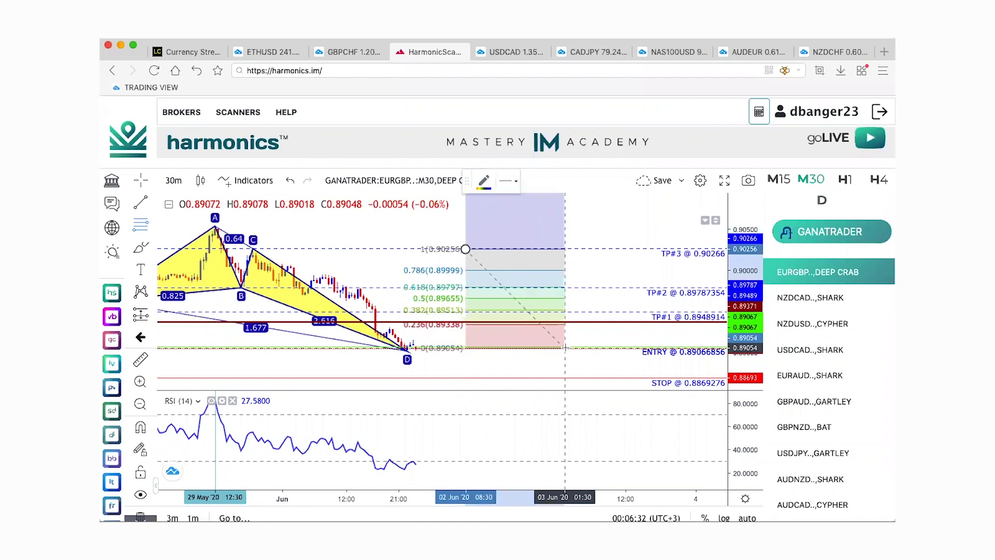
{"action": "left_click", "coordinate": [565, 347]}
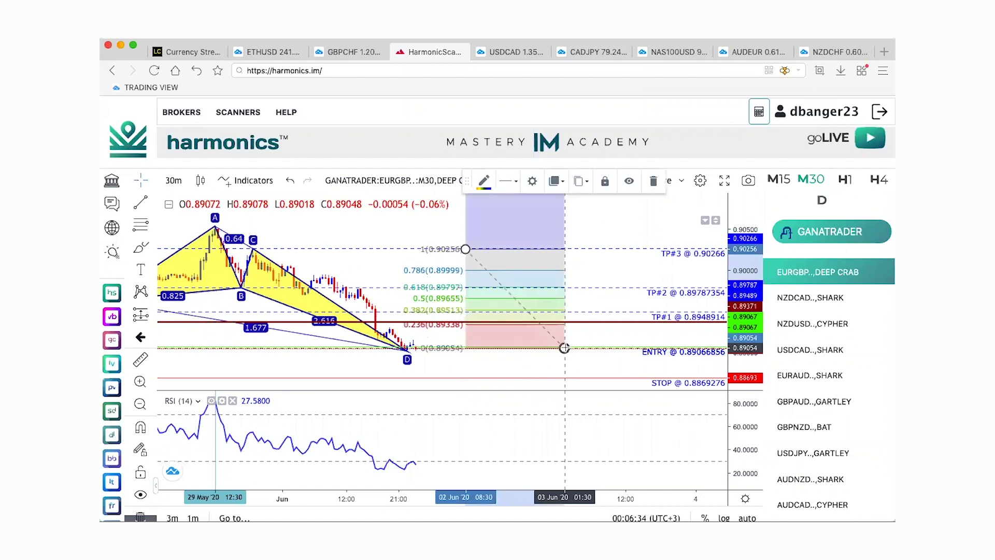
Delete the dark red horizontal line just below TP#1 from the EURGBP chart
{"action": "scroll", "coordinate": [638, 377], "scroll_direction": "right", "scroll_amount": 4}
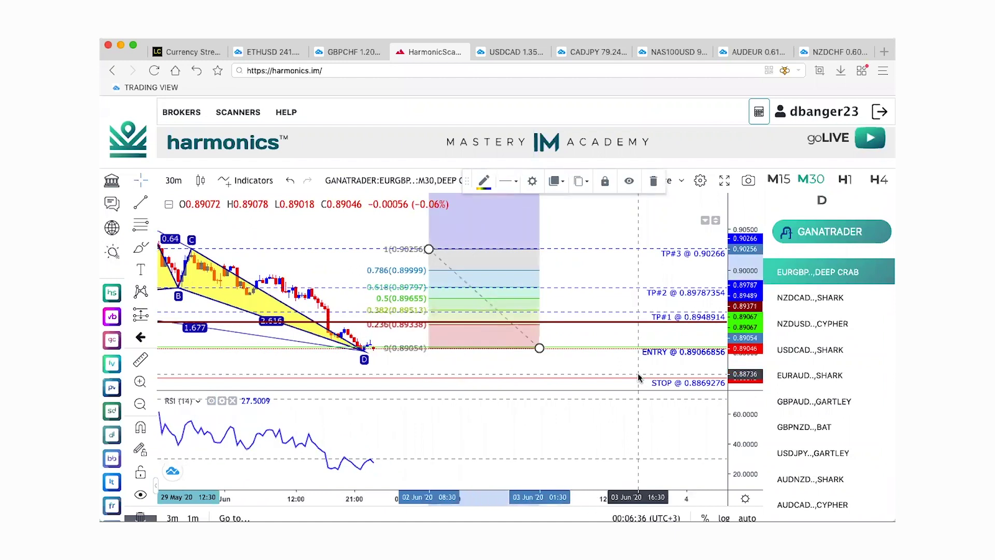
{"action": "scroll", "coordinate": [639, 377], "scroll_direction": "up", "scroll_amount": 2}
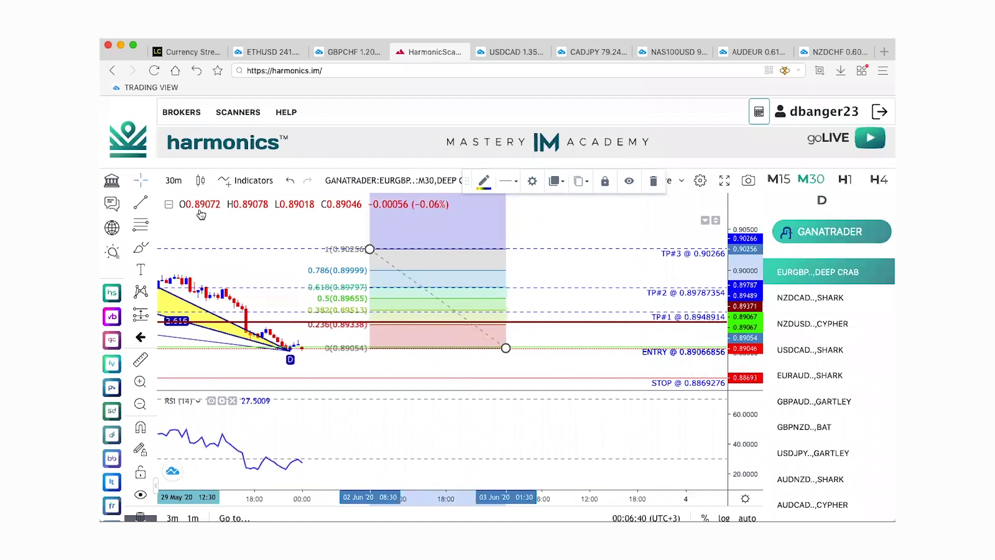
{"action": "key", "text": "alt+t"}
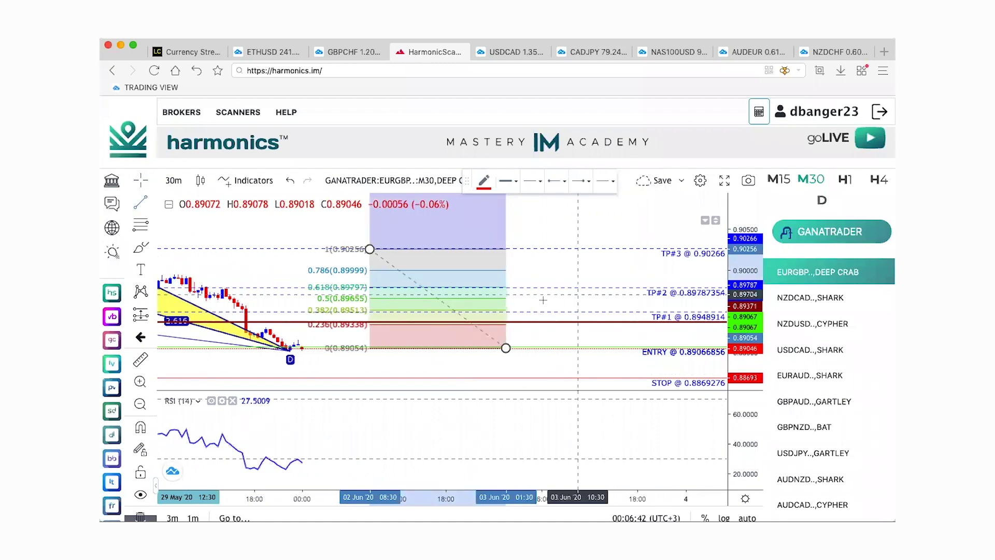
{"action": "left_click", "coordinate": [140, 180]}
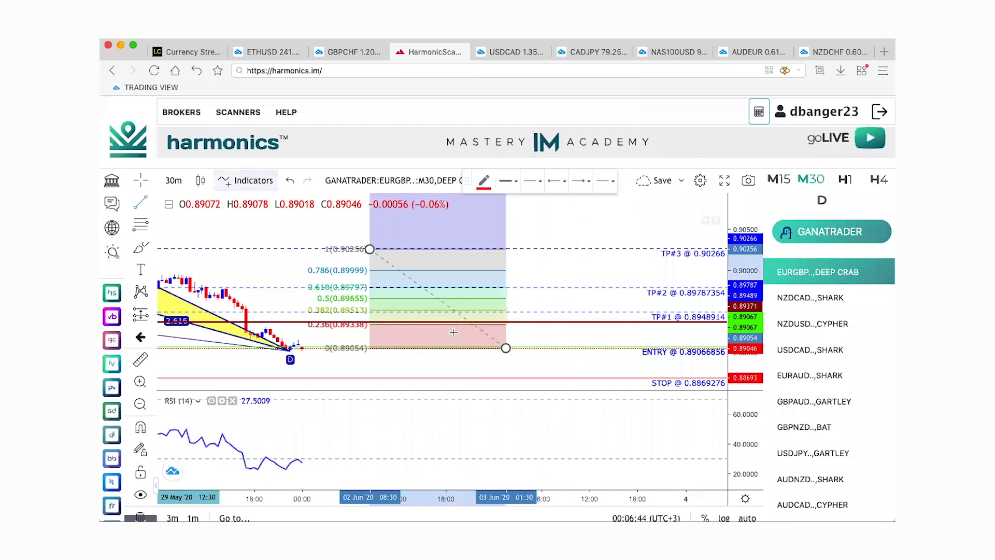
{"action": "left_click", "coordinate": [403, 324]}
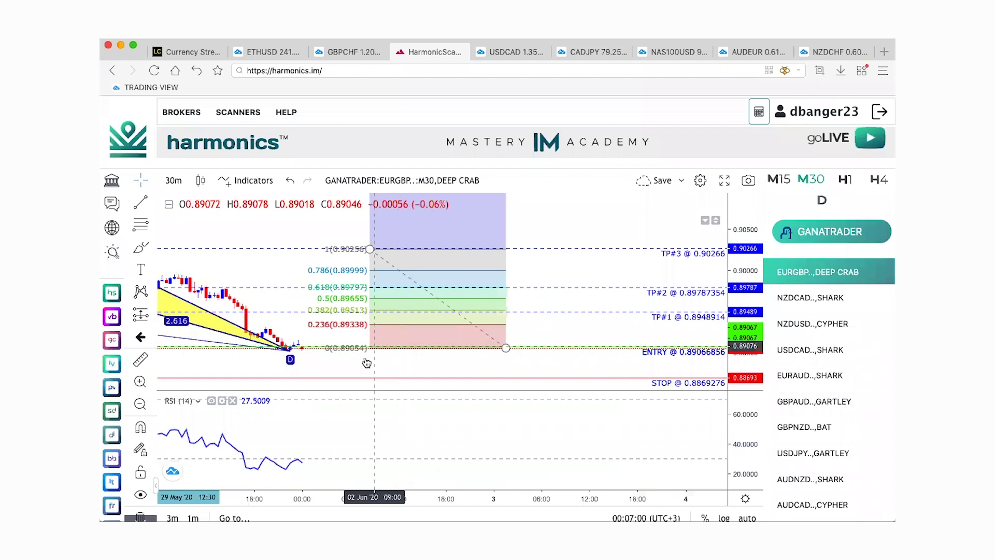
Draw a rising trend line from point D at about 0.89008 up to TP#1 at about 0.89508
{"action": "scroll", "coordinate": [386, 361], "scroll_direction": "down", "scroll_amount": 2}
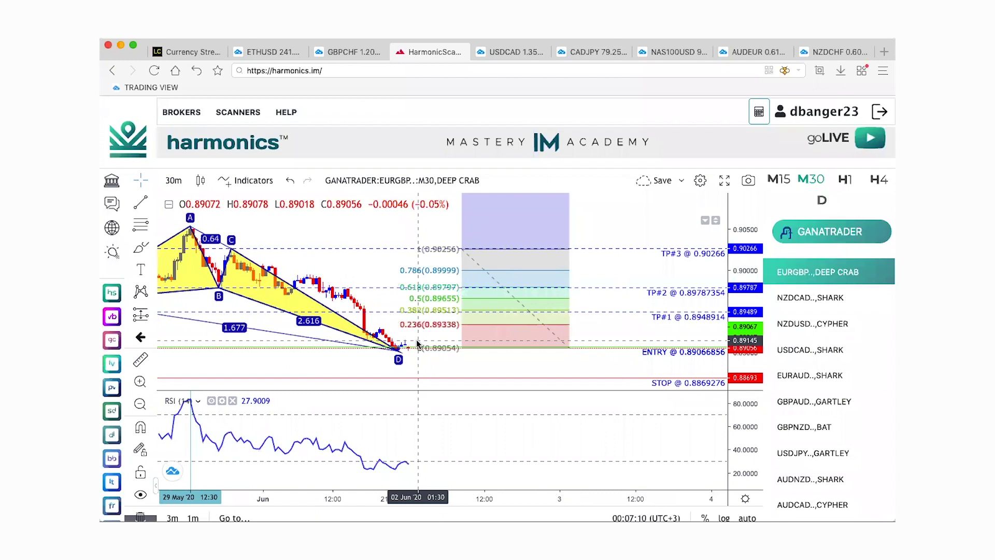
{"action": "left_click", "coordinate": [140, 202]}
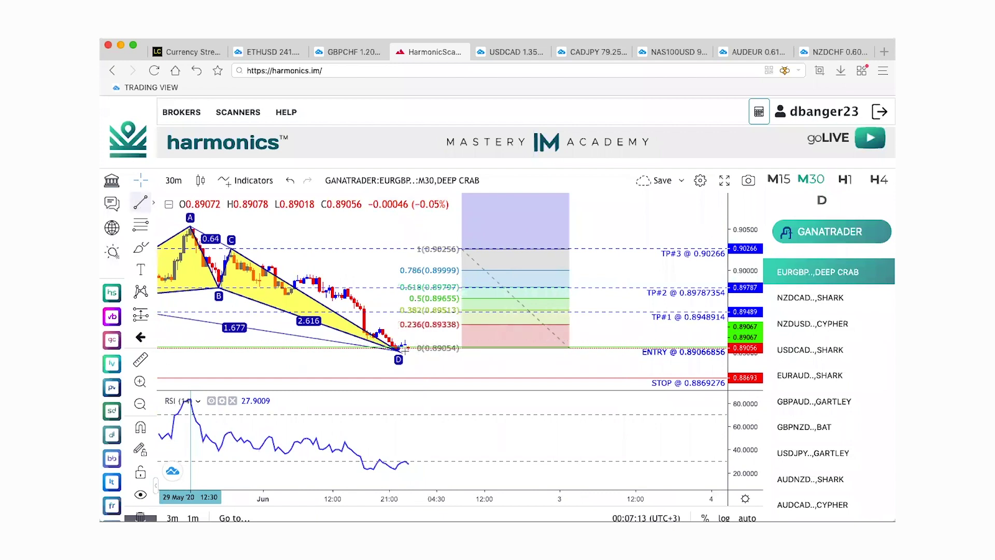
{"action": "left_click", "coordinate": [404, 349]}
{"action": "left_click", "coordinate": [402, 350]}
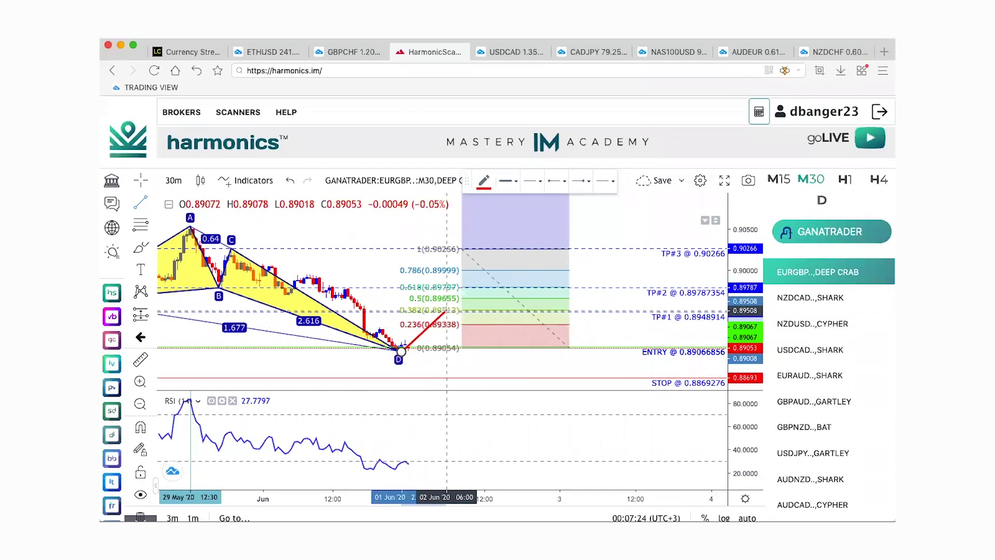
{"action": "left_click", "coordinate": [445, 311]}
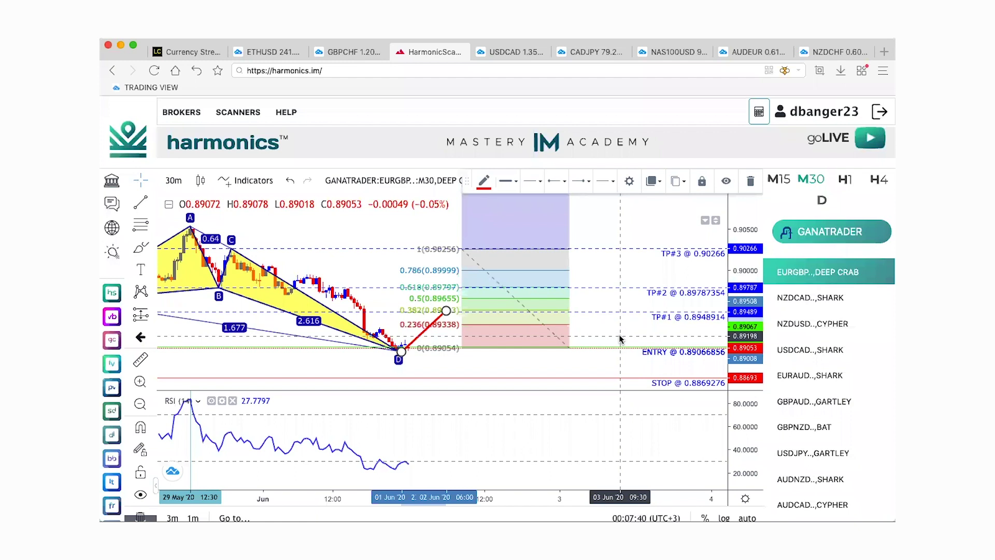
Draw two more rising trend lines from point D, one to TP#2 at about 0.89795 and one to TP#3 at about 0.90264
{"action": "left_click", "coordinate": [140, 207]}
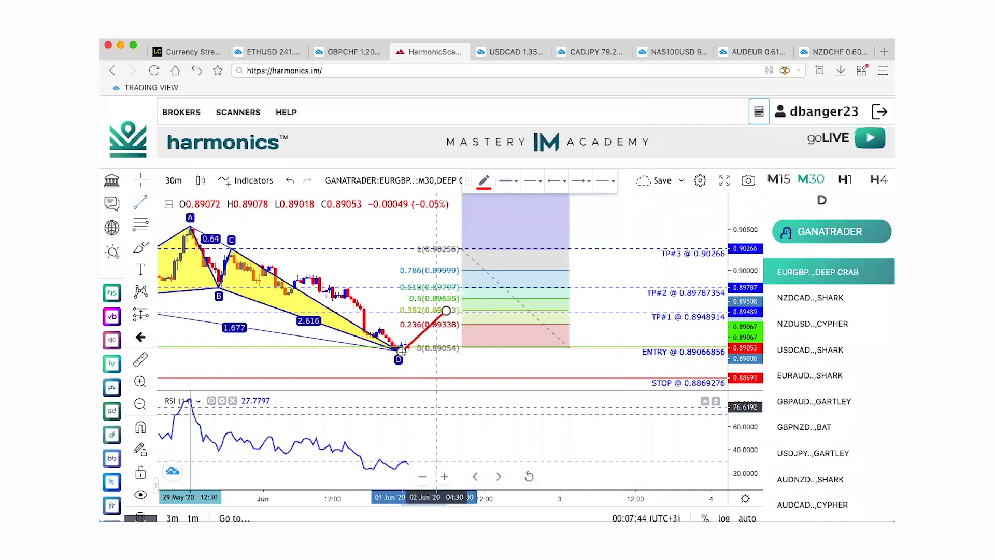
{"action": "left_click", "coordinate": [414, 325]}
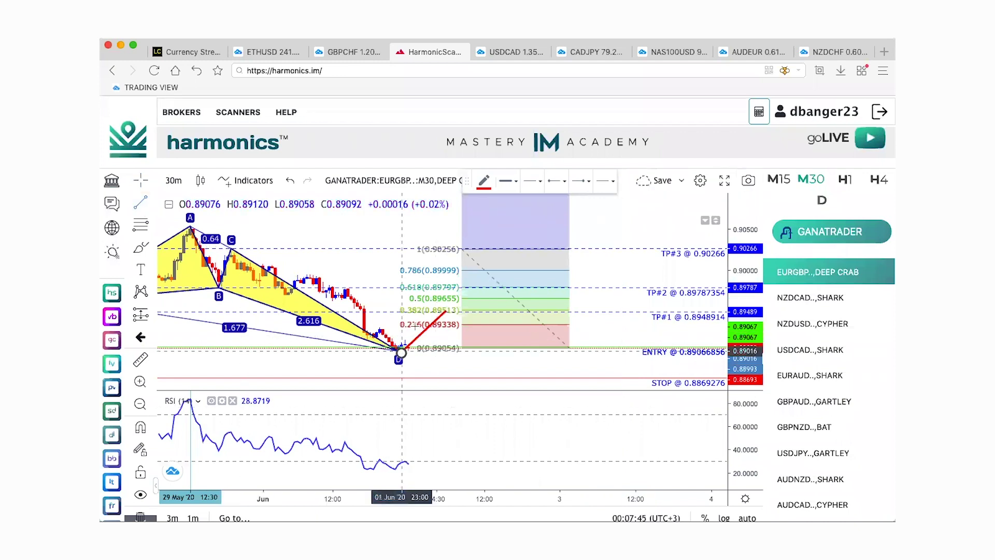
{"action": "left_click", "coordinate": [430, 286]}
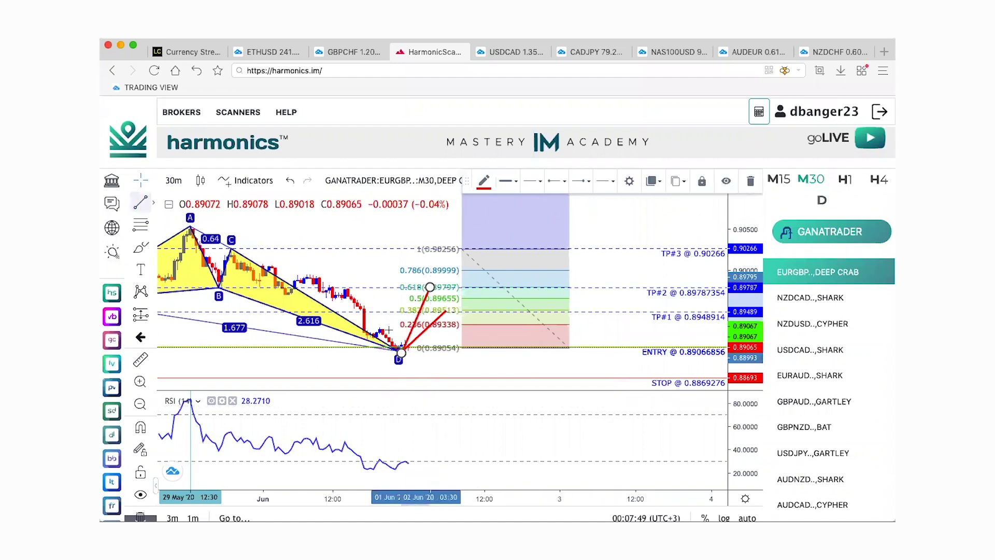
{"action": "left_click", "coordinate": [400, 354]}
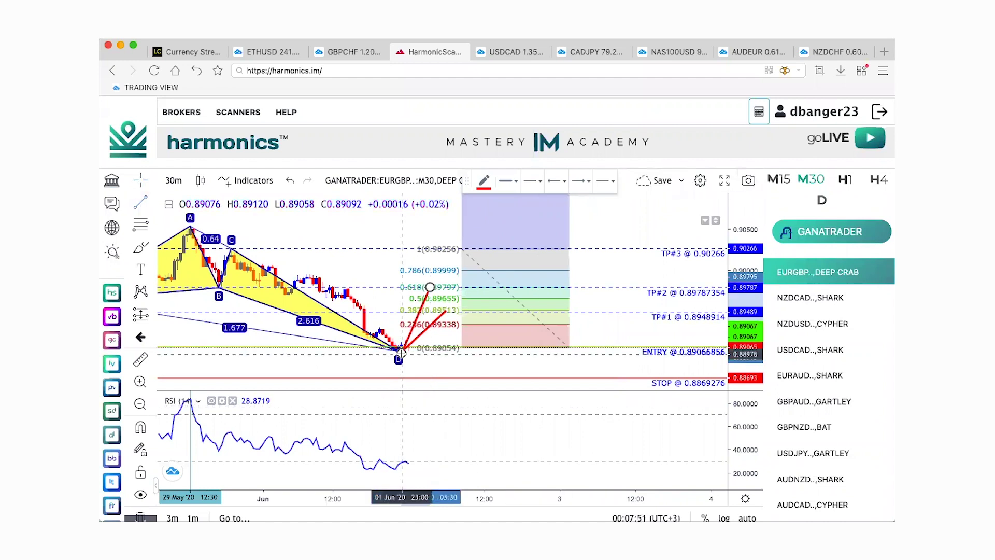
{"action": "left_click", "coordinate": [408, 248]}
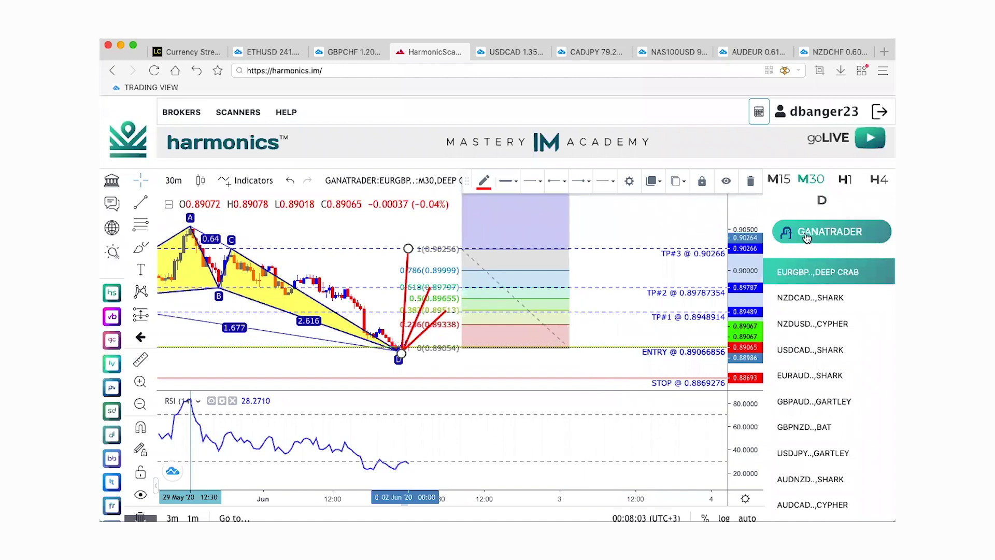
Switch the scanner to the Hugos Way broker and open its NZDUSD Cypher setup
{"action": "mouse_move", "coordinate": [831, 294]}
{"action": "left_click", "coordinate": [840, 310]}
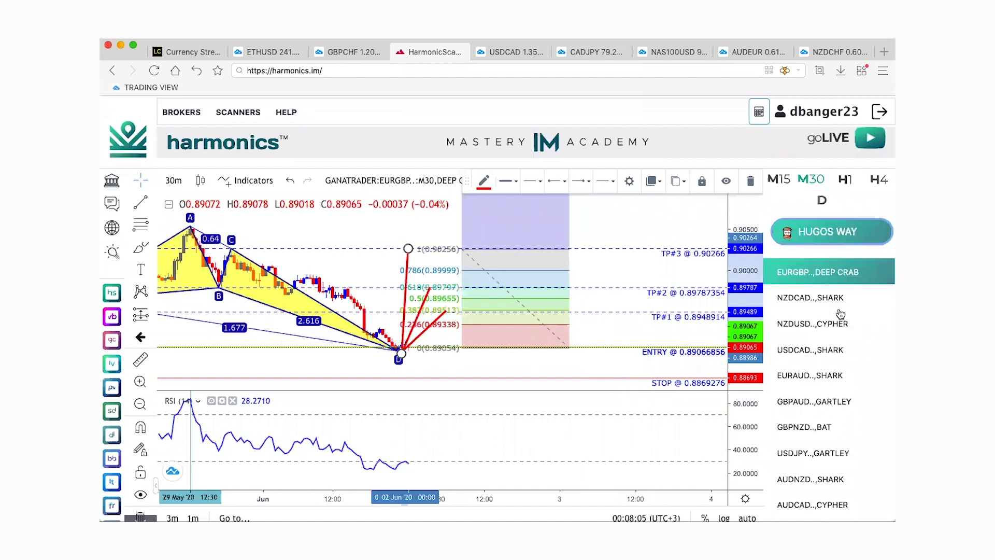
{"action": "left_click", "coordinate": [843, 295]}
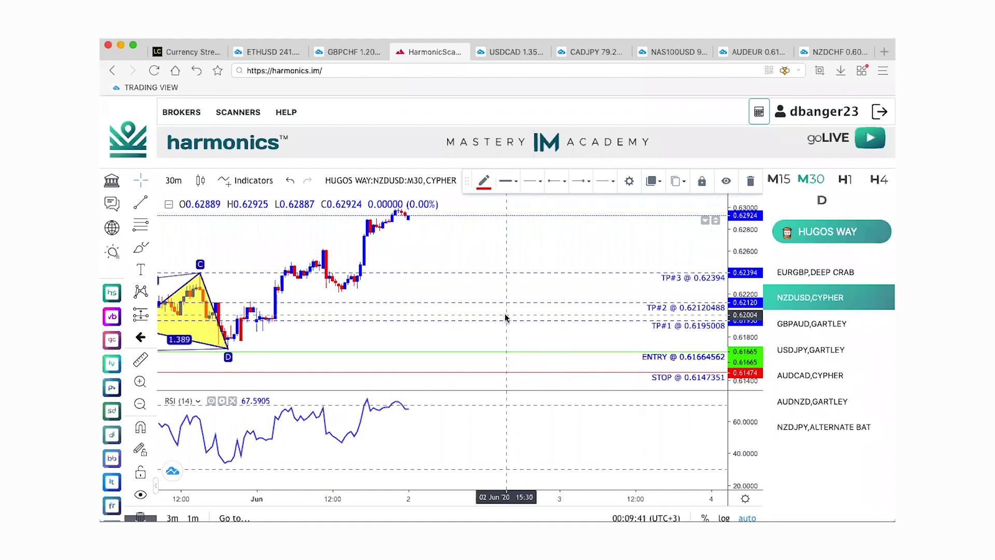
Change the scanner to the M15 timeframe and open the GBPAUD Gartley setup
{"action": "left_click", "coordinate": [780, 179]}
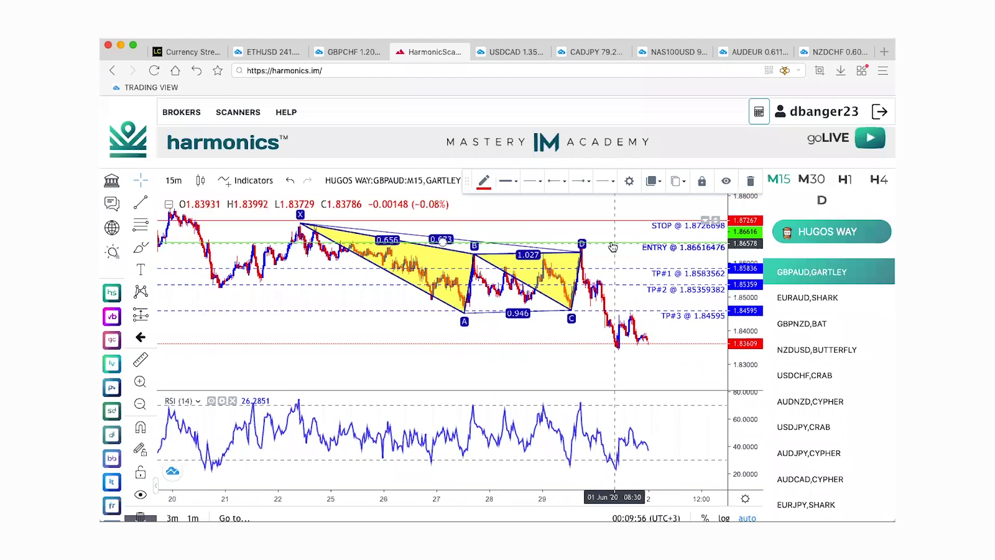
{"action": "left_click", "coordinate": [818, 266]}
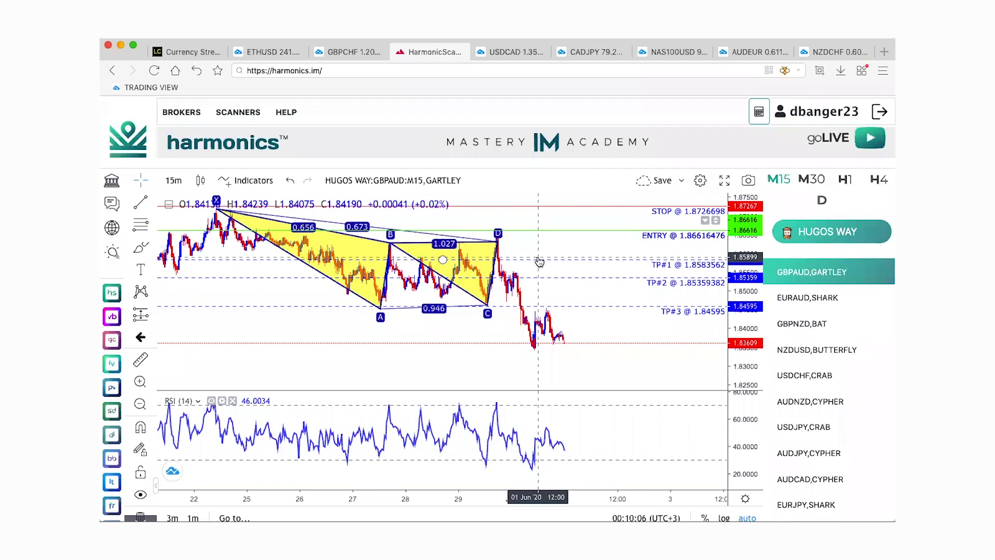
Draw a falling trend line from point D at about 1.86512 to about 1.83279 at the 1 June low on the GBPAUD chart
{"action": "scroll", "coordinate": [539, 261], "scroll_direction": "up", "scroll_amount": 2}
{"action": "left_click", "coordinate": [140, 202]}
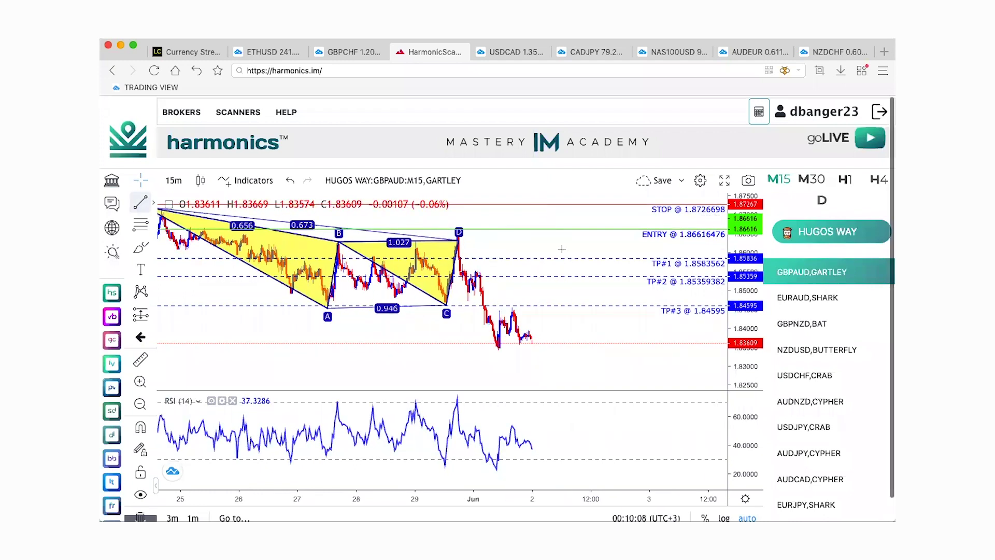
{"action": "left_click", "coordinate": [459, 232]}
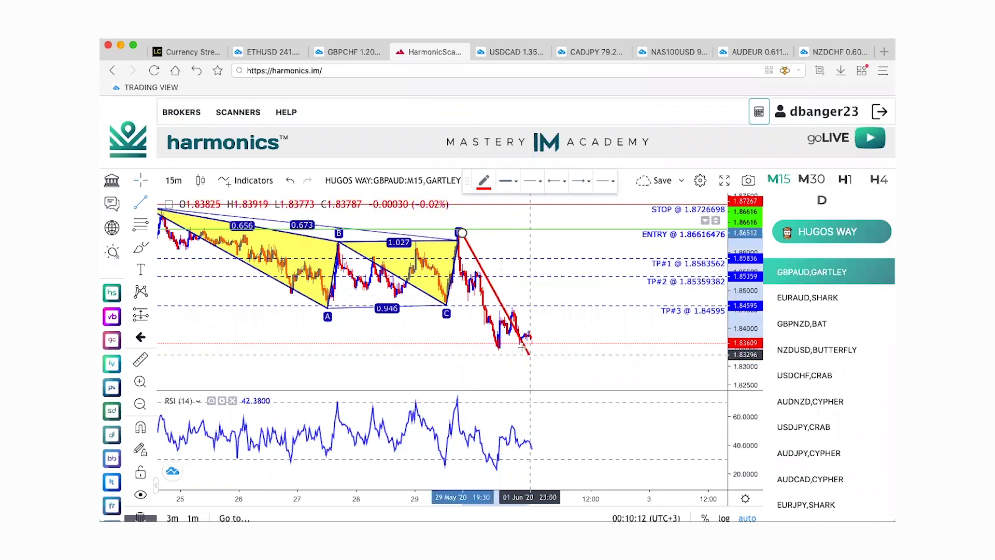
{"action": "left_click", "coordinate": [523, 346]}
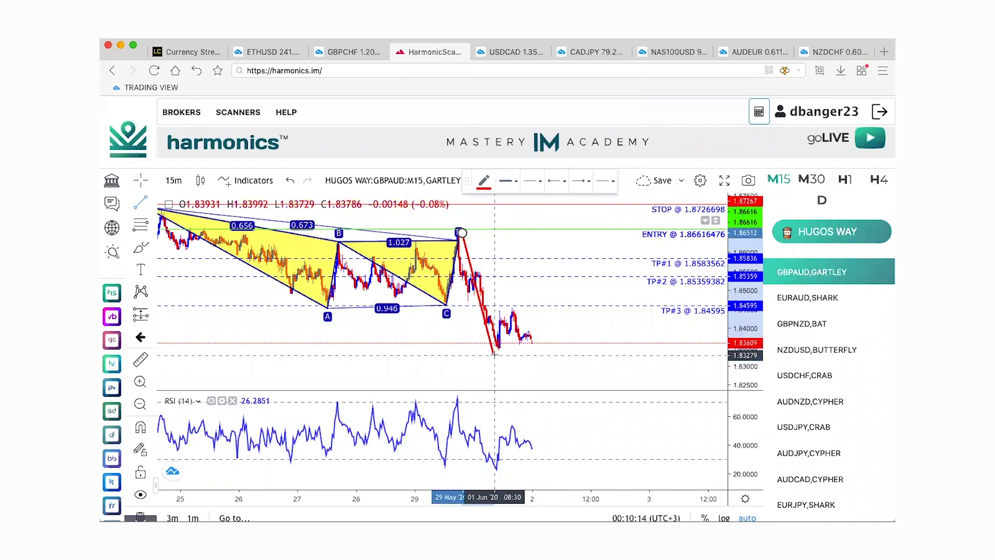
{"action": "left_click", "coordinate": [494, 354]}
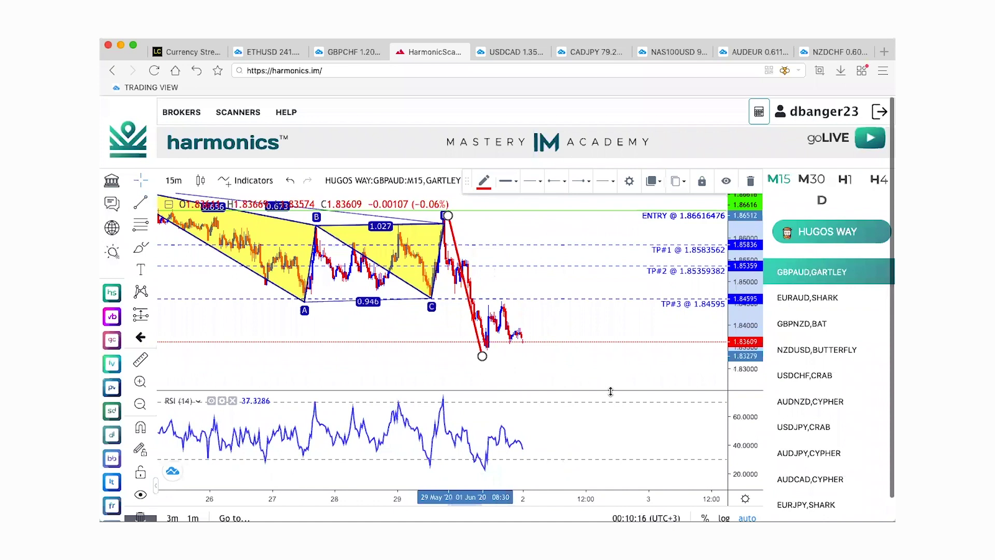
Draw a Fibonacci retracement after the last GBPAUD candle from about 1.84609 at TP#3 up to about 1.86594 near the entry line
{"action": "scroll", "coordinate": [195, 253], "scroll_direction": "up", "scroll_amount": 2}
{"action": "left_click", "coordinate": [140, 383]}
{"action": "left_click_drag", "start_coordinate": [490, 357], "coordinate": [171, 200]}
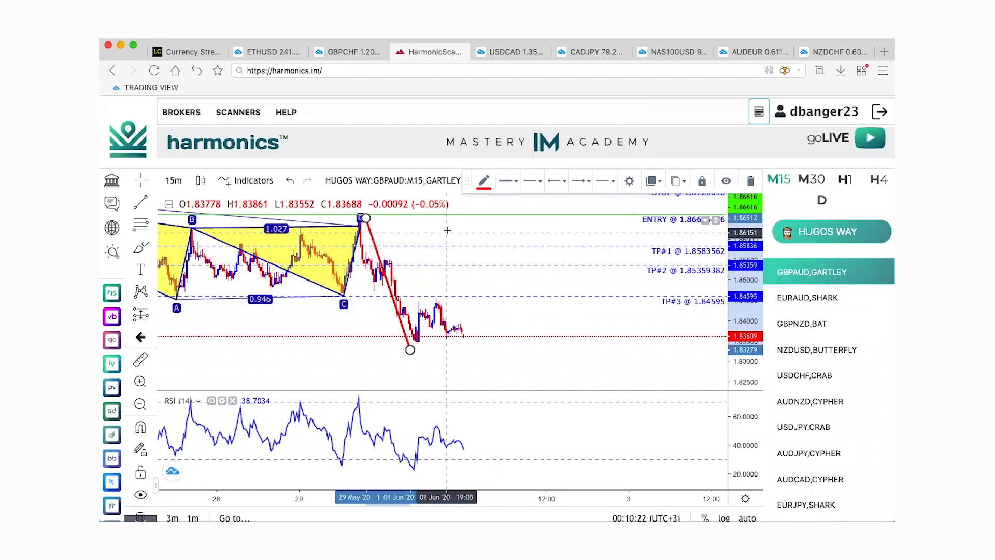
{"action": "left_click", "coordinate": [459, 276]}
{"action": "left_click_drag", "start_coordinate": [461, 258], "coordinate": [477, 284]}
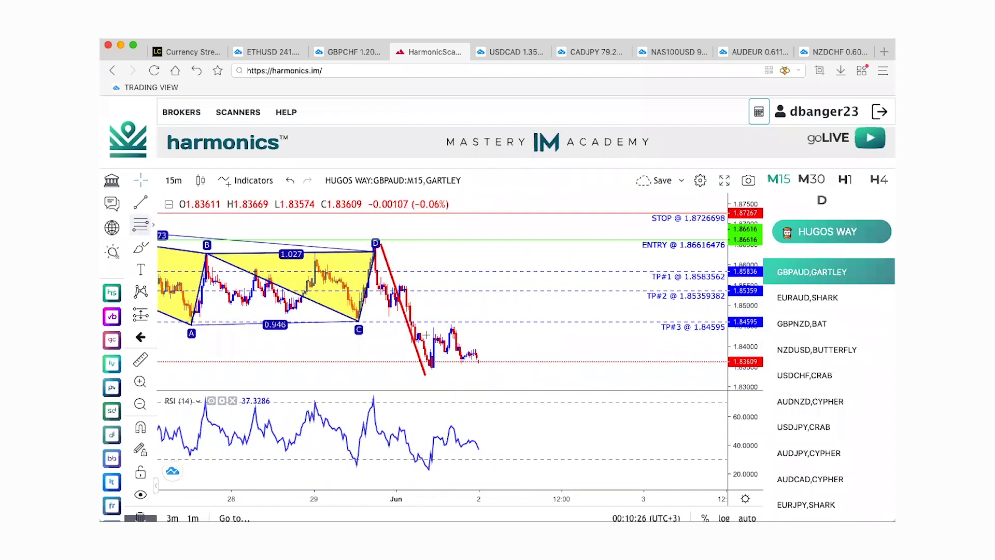
{"action": "left_click", "coordinate": [481, 321]}
{"action": "left_click", "coordinate": [559, 239]}
{"action": "left_click_drag", "start_coordinate": [561, 239], "coordinate": [593, 236]}
Draw horizontal lines along TP#1 at about 1.85846, TP#2 at about 1.85357 and TP#3 on the GBPAUD Gartley chart
{"action": "scroll", "coordinate": [323, 265], "scroll_direction": "up", "scroll_amount": 3}
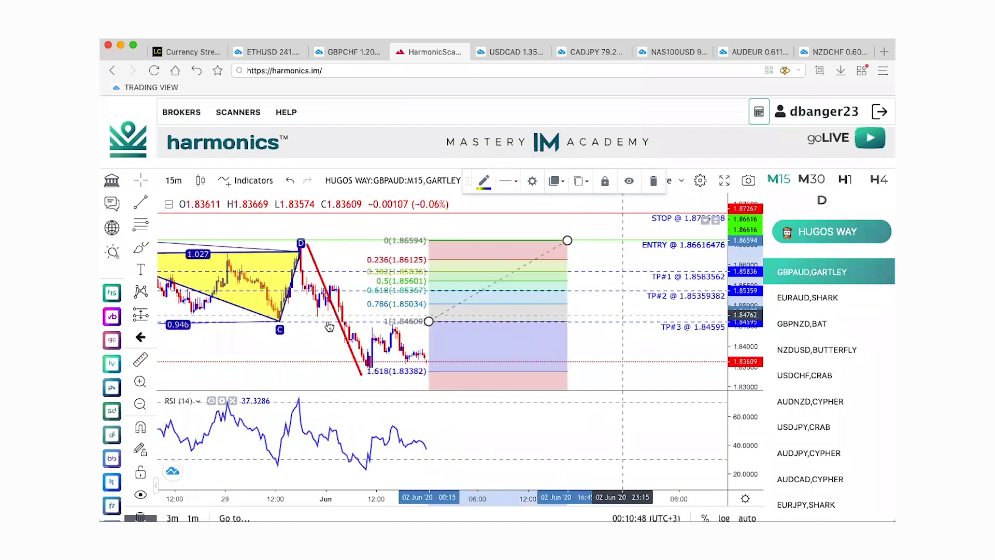
{"action": "left_click", "coordinate": [386, 245]}
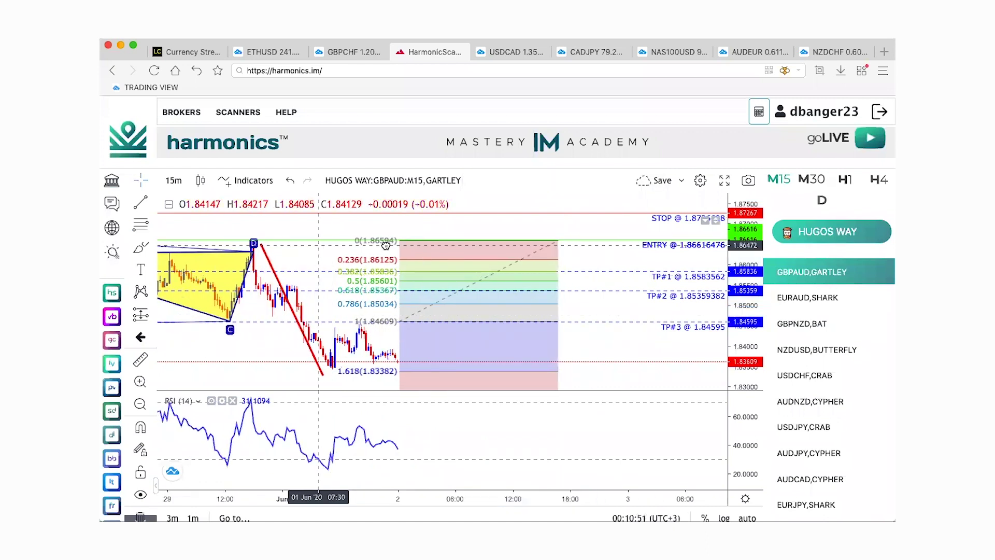
{"action": "scroll", "coordinate": [423, 248], "scroll_direction": "left", "scroll_amount": 3}
{"action": "left_click_drag", "start_coordinate": [412, 259], "coordinate": [356, 263]}
{"action": "left_click", "coordinate": [571, 291]}
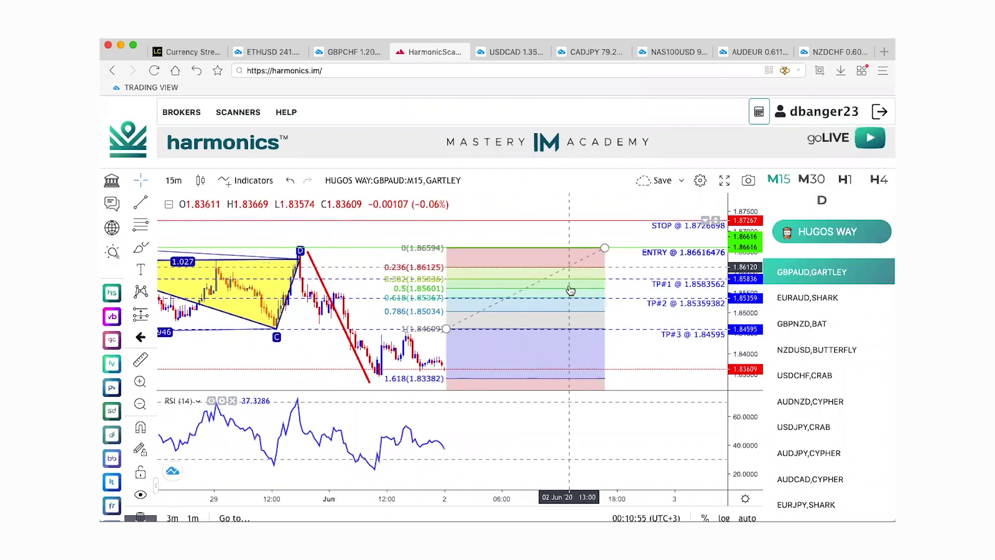
{"action": "left_click", "coordinate": [154, 206]}
{"action": "left_click", "coordinate": [202, 278]}
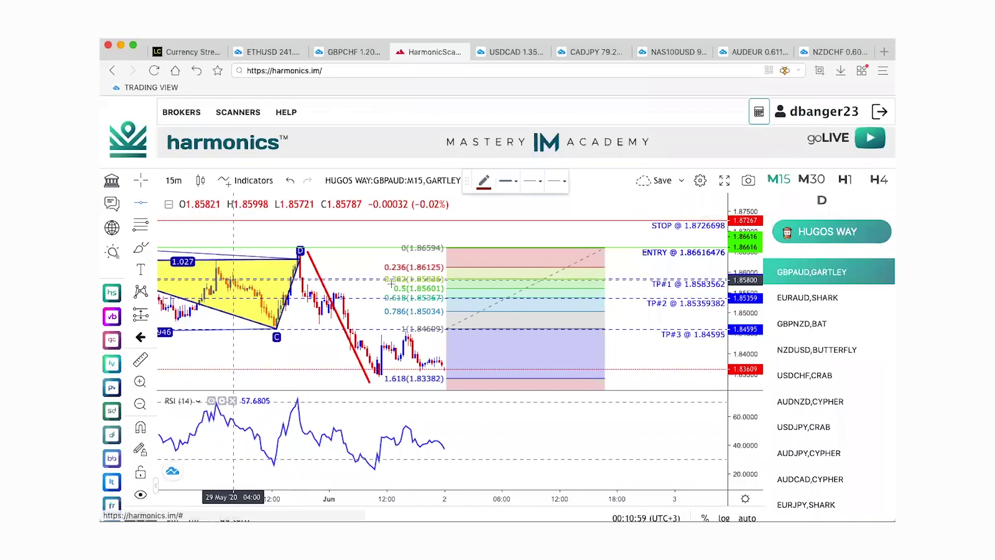
{"action": "left_click", "coordinate": [359, 278]}
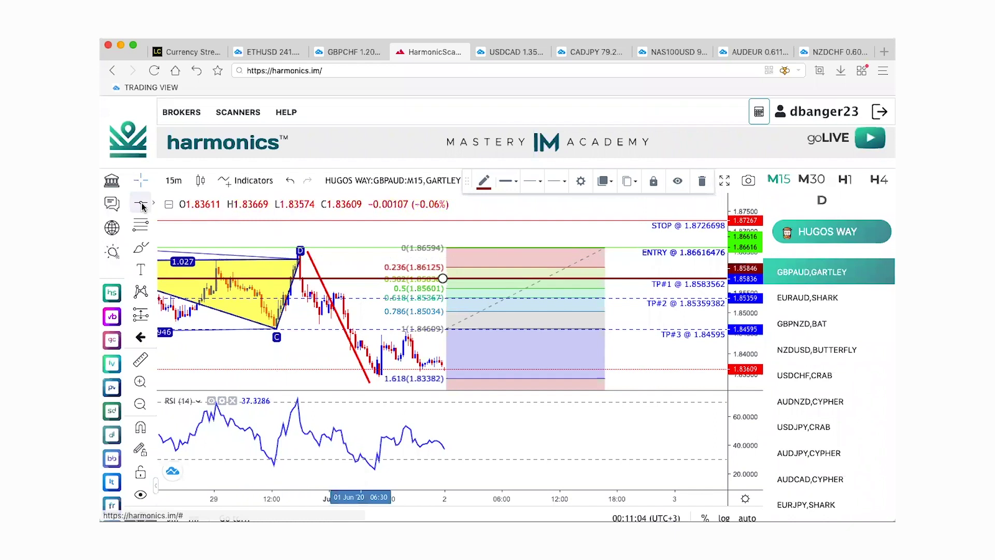
{"action": "left_click", "coordinate": [359, 298]}
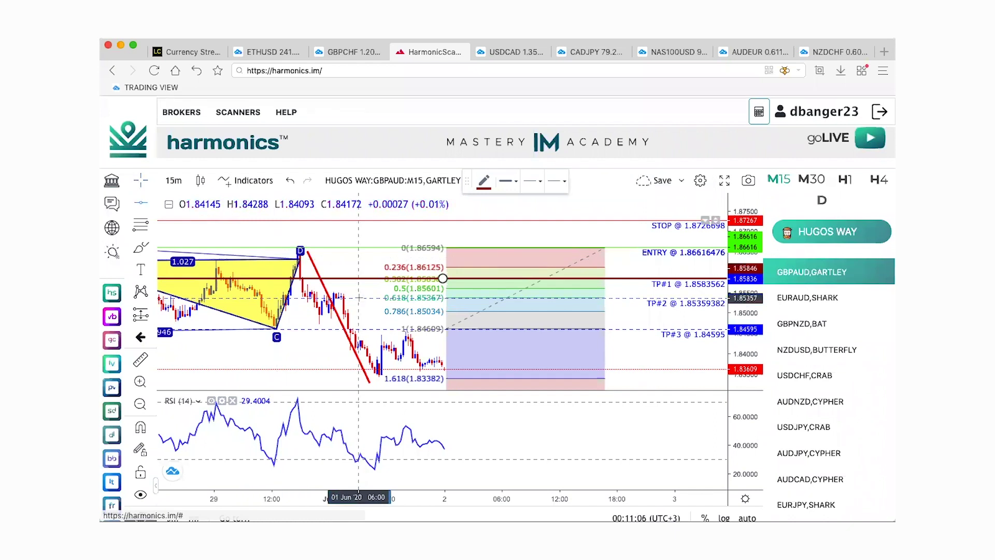
{"action": "left_click", "coordinate": [360, 298]}
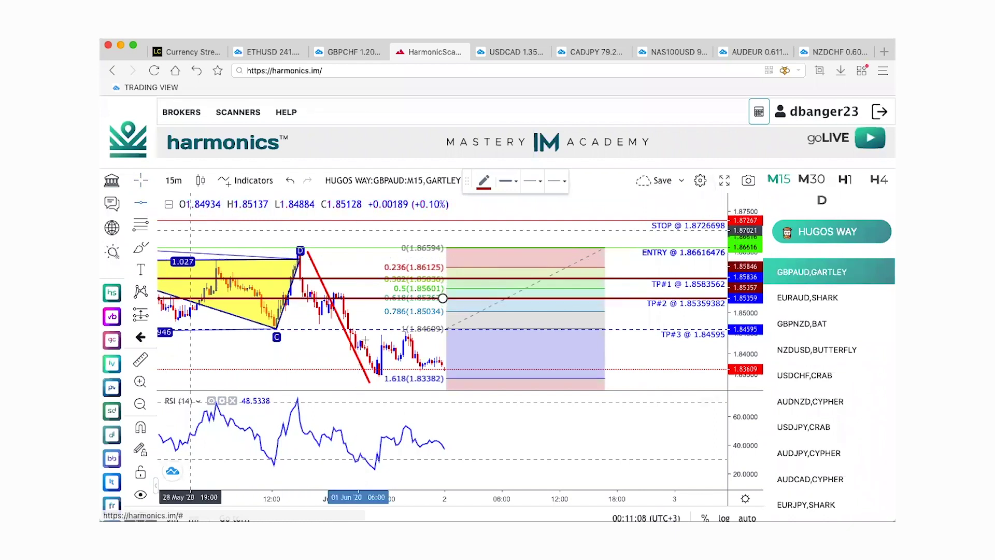
{"action": "left_click", "coordinate": [329, 328]}
Browse GanaTrader's M15 setups, opening the GBPNZD Bat and then the USDJPY Crab
{"action": "scroll", "coordinate": [626, 362], "scroll_direction": "down", "scroll_amount": 2}
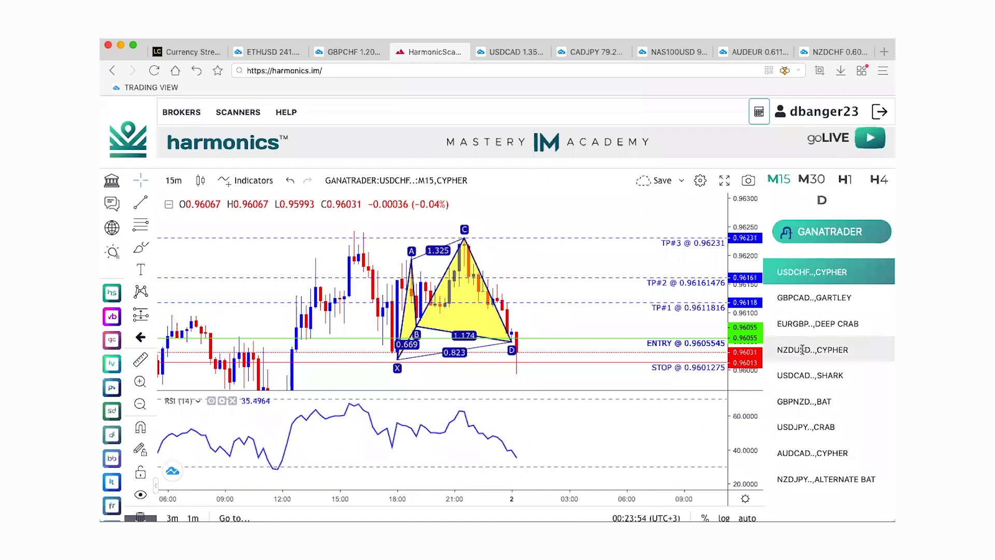
{"action": "scroll", "coordinate": [806, 424], "scroll_direction": "down", "scroll_amount": 2}
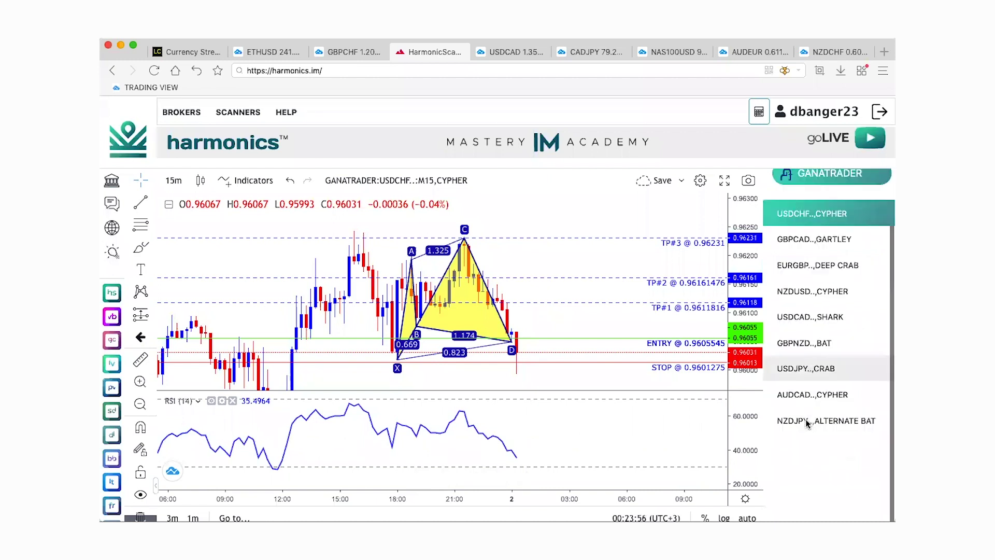
{"action": "left_click", "coordinate": [810, 347]}
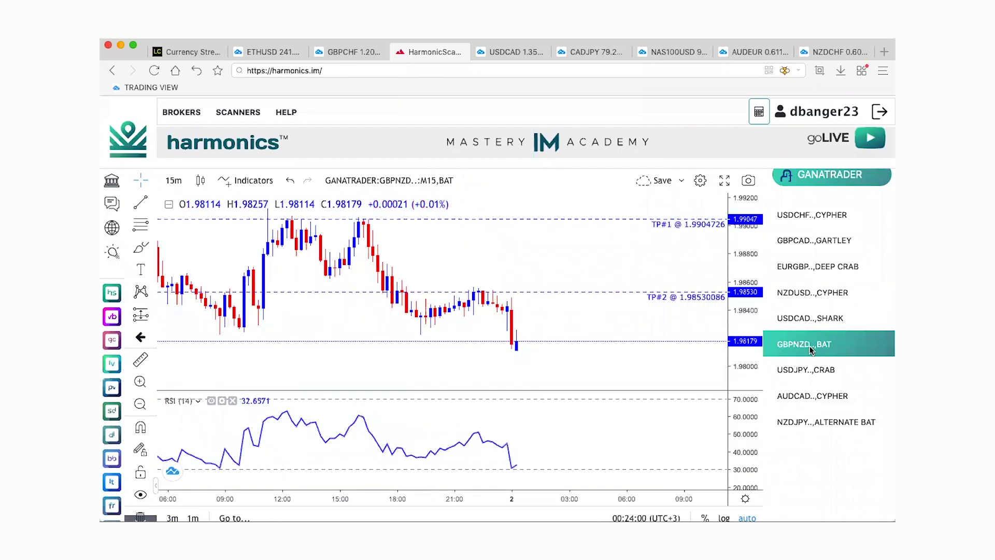
{"action": "key", "text": "Down"}
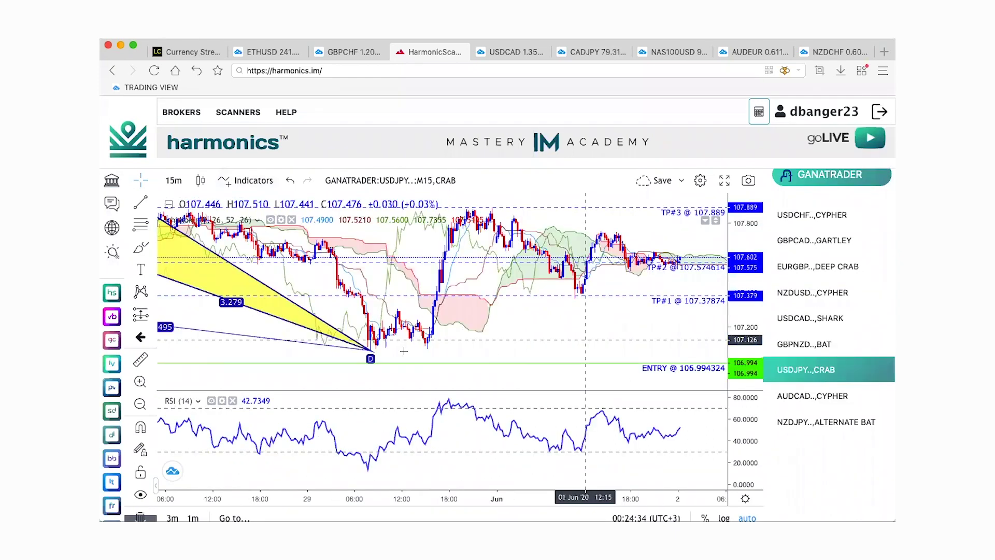
Circle the candles around point D of the USDJPY Crab with the Brush, extending past the entry line
{"action": "scroll", "coordinate": [404, 351], "scroll_direction": "up", "scroll_amount": 3}
{"action": "scroll", "coordinate": [599, 350], "scroll_direction": "left", "scroll_amount": 5}
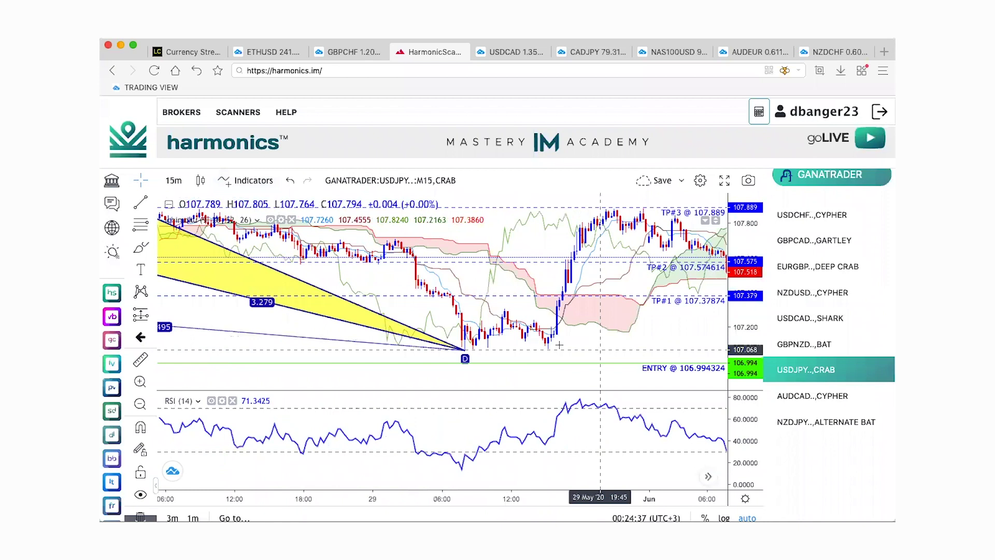
{"action": "scroll", "coordinate": [559, 344], "scroll_direction": "right", "scroll_amount": 2}
{"action": "scroll", "coordinate": [559, 345], "scroll_direction": "right", "scroll_amount": 2}
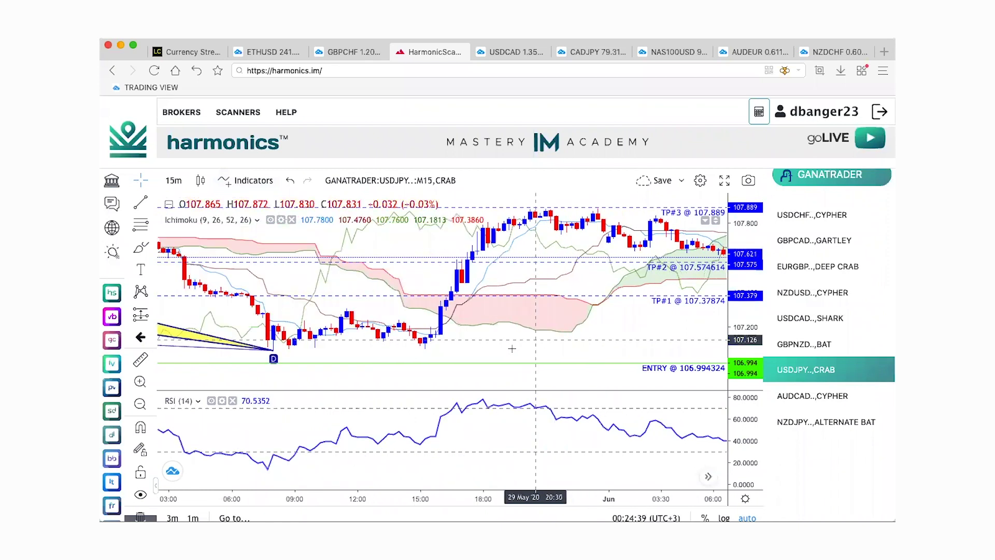
{"action": "scroll", "coordinate": [512, 349], "scroll_direction": "up", "scroll_amount": 1}
{"action": "scroll", "coordinate": [512, 349], "scroll_direction": "left", "scroll_amount": 2}
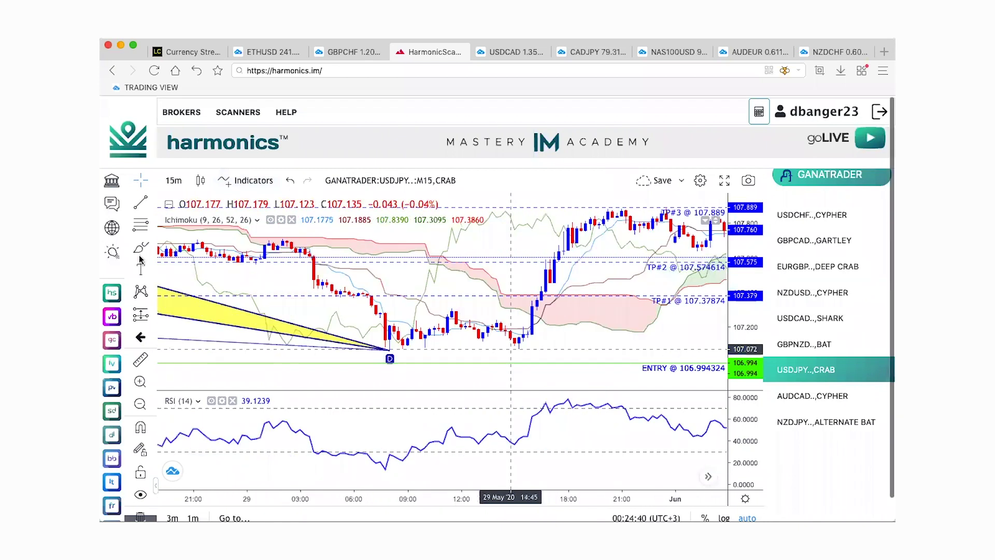
{"action": "scroll", "coordinate": [351, 346], "scroll_direction": "left", "scroll_amount": 2}
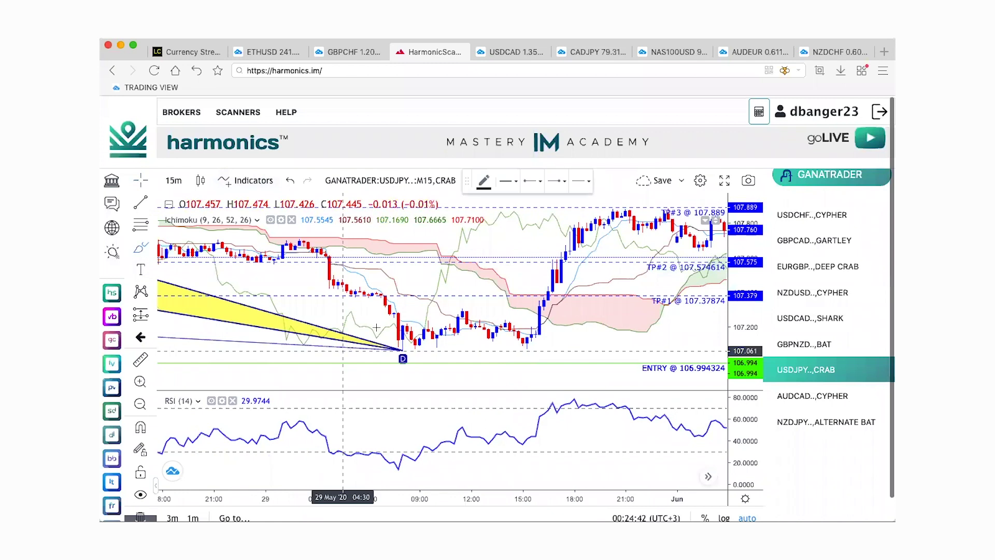
{"action": "left_click", "coordinate": [343, 345]}
{"action": "left_click_drag", "start_coordinate": [392, 315], "coordinate": [376, 331]}
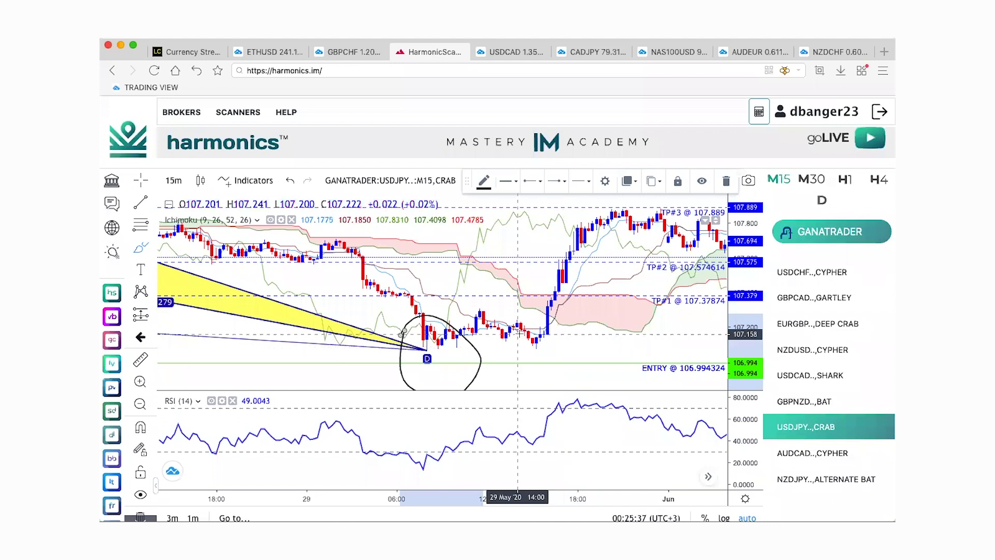
Circle the candles rising into the Ichimoku cloud with the Brush, between about 14:30 and 17:15 on 29 May
{"action": "scroll", "coordinate": [519, 333], "scroll_direction": "right", "scroll_amount": 5}
{"action": "scroll", "coordinate": [518, 333], "scroll_direction": "right", "scroll_amount": 4}
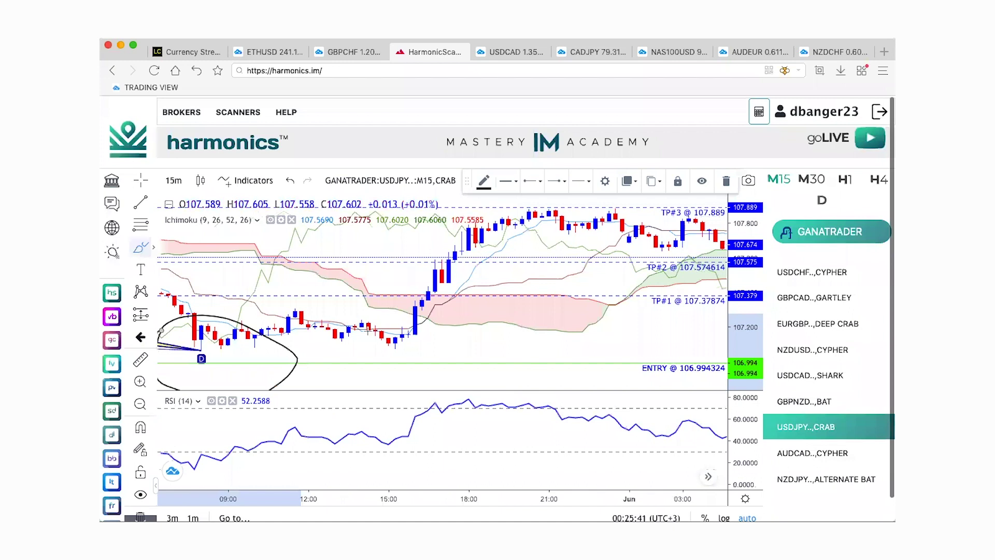
{"action": "left_click", "coordinate": [144, 250]}
{"action": "left_click", "coordinate": [381, 317]}
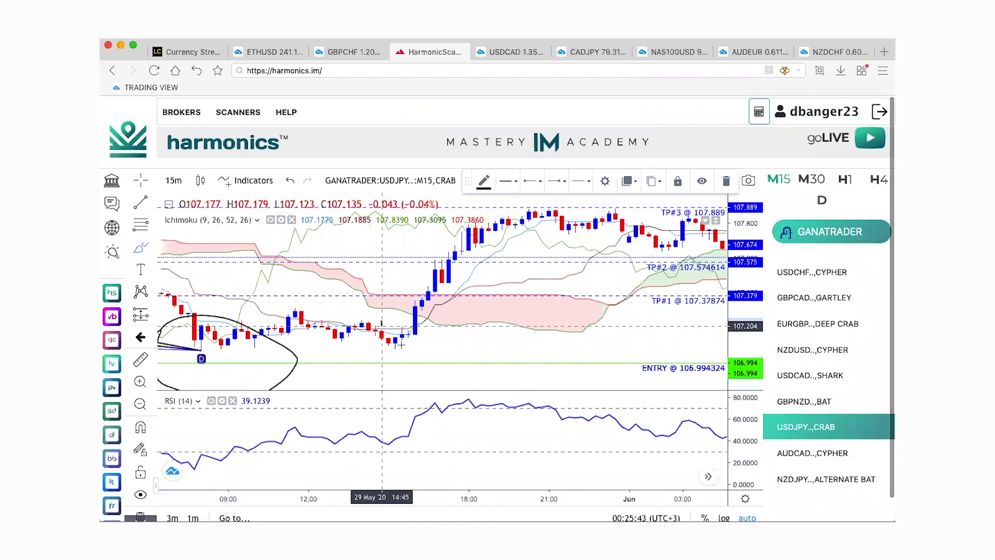
{"action": "left_click", "coordinate": [453, 313]}
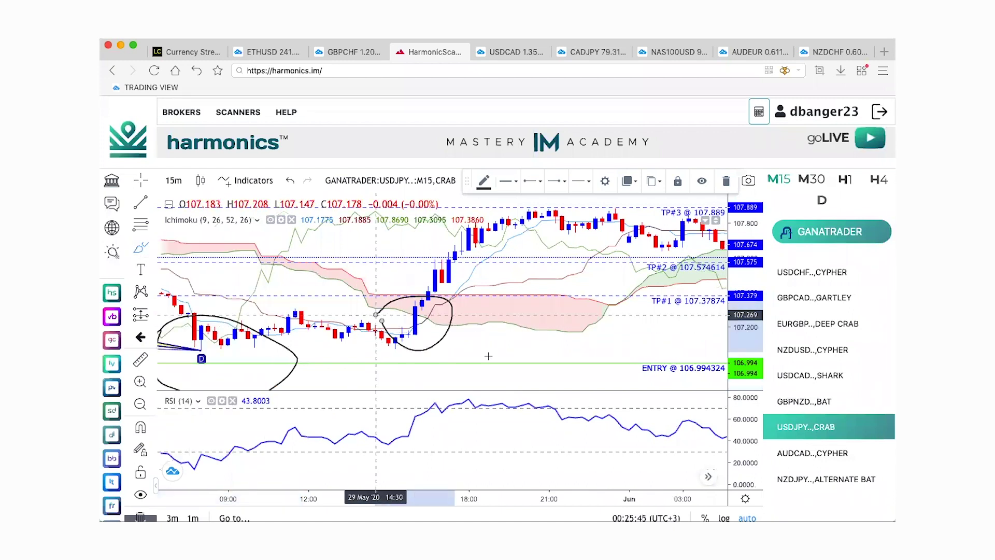
Draw a rising trend line from about 107.373 near TP#1 to about 107.828 at 21:00 on 29 May and colour it green
{"action": "left_click", "coordinate": [139, 206]}
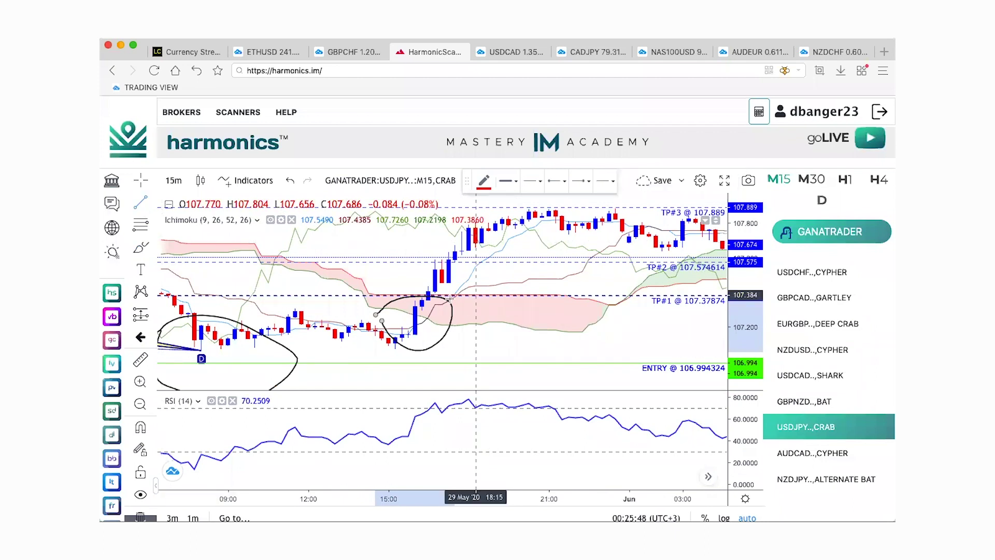
{"action": "left_click", "coordinate": [449, 297]}
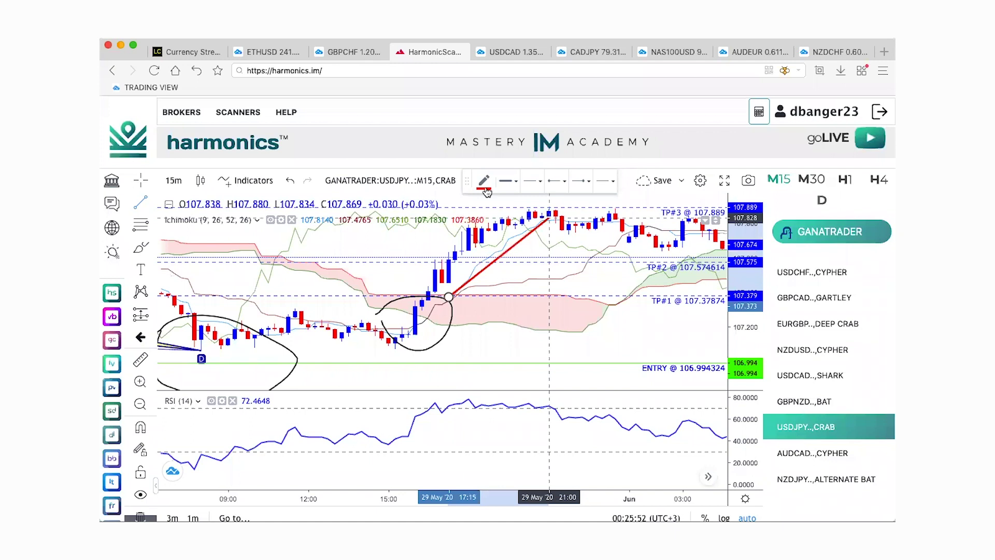
{"action": "left_click", "coordinate": [547, 217]}
{"action": "left_click", "coordinate": [483, 181]}
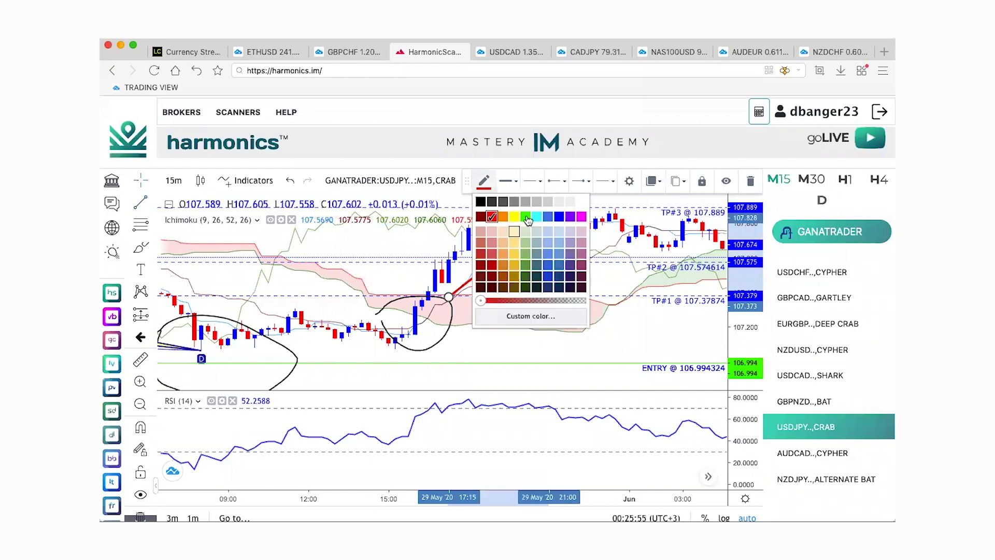
{"action": "left_click", "coordinate": [526, 216]}
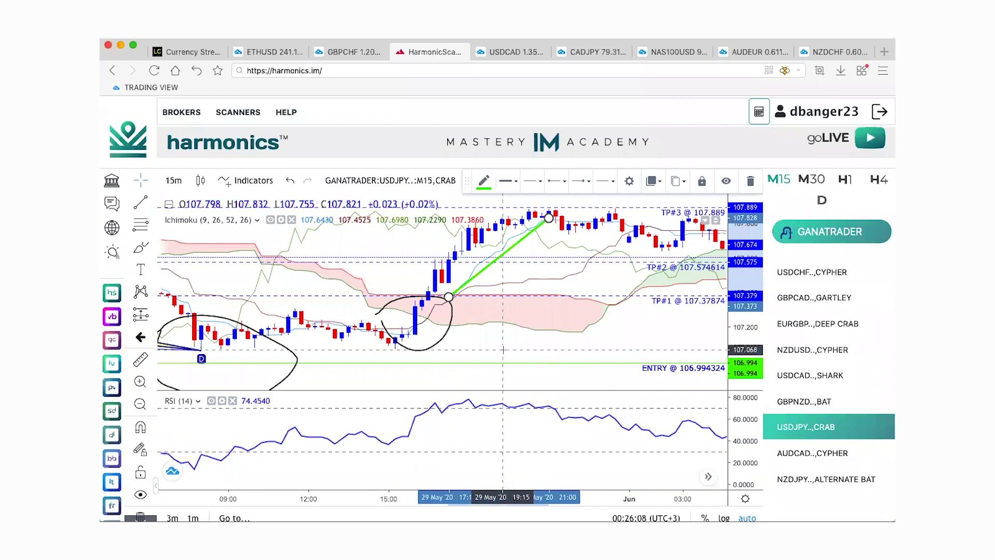
Examine the whole USDJPY Crab pattern from X to D, the price action after it and the RSI curve
{"action": "scroll", "coordinate": [503, 350], "scroll_direction": "left", "scroll_amount": 5}
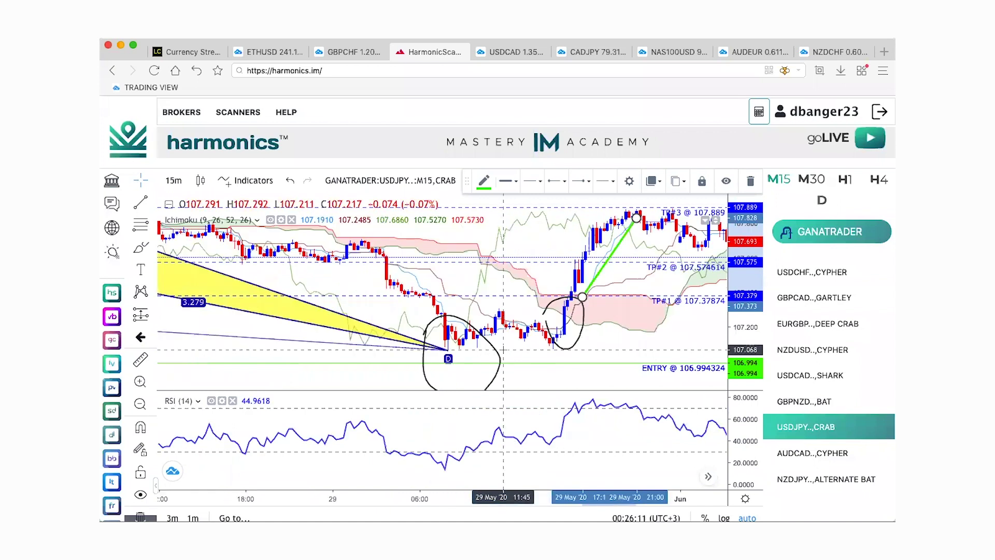
{"action": "scroll", "coordinate": [502, 349], "scroll_direction": "left", "scroll_amount": 1}
{"action": "scroll", "coordinate": [529, 358], "scroll_direction": "left", "scroll_amount": 2}
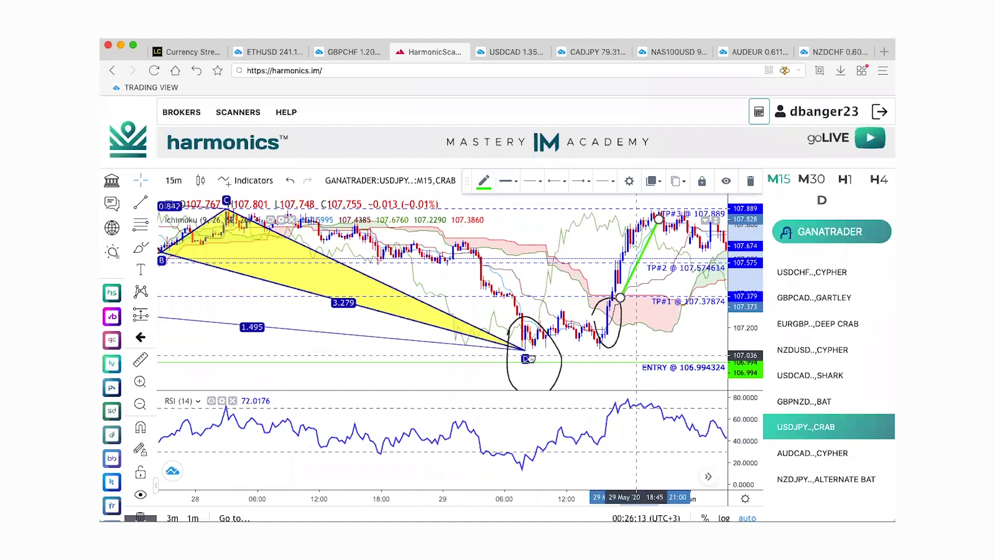
{"action": "scroll", "coordinate": [524, 357], "scroll_direction": "right", "scroll_amount": 4}
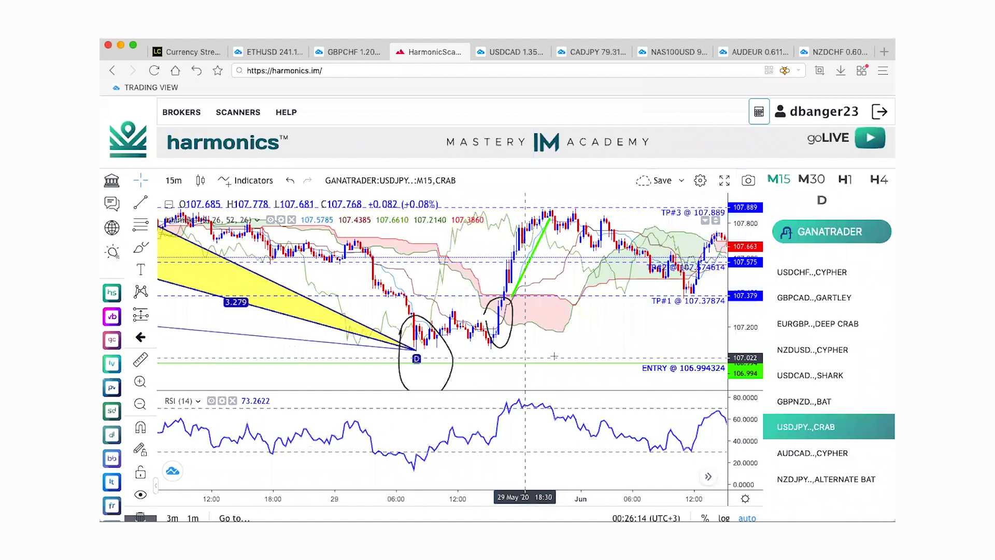
{"action": "scroll", "coordinate": [555, 356], "scroll_direction": "down", "scroll_amount": 3}
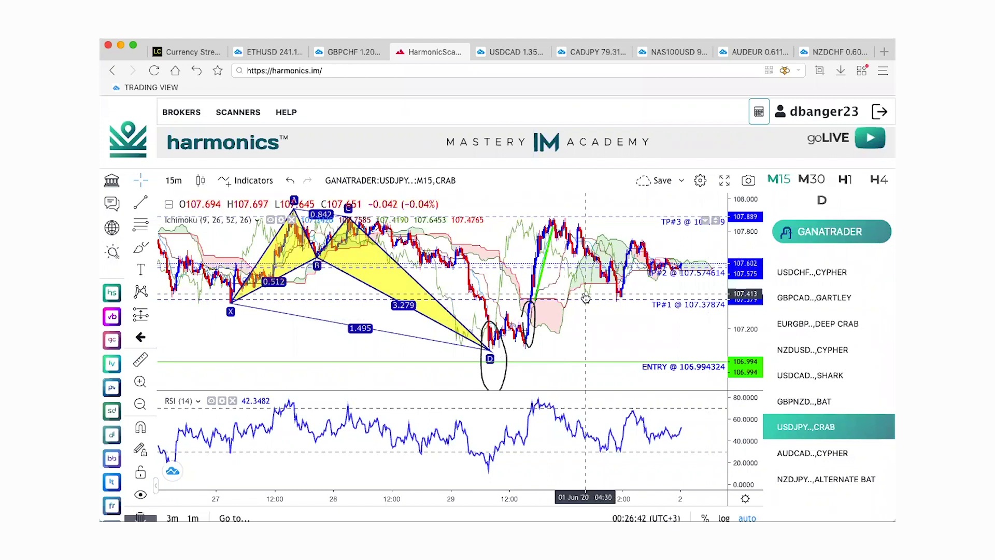
{"action": "scroll", "coordinate": [553, 312], "scroll_direction": "up", "scroll_amount": 2}
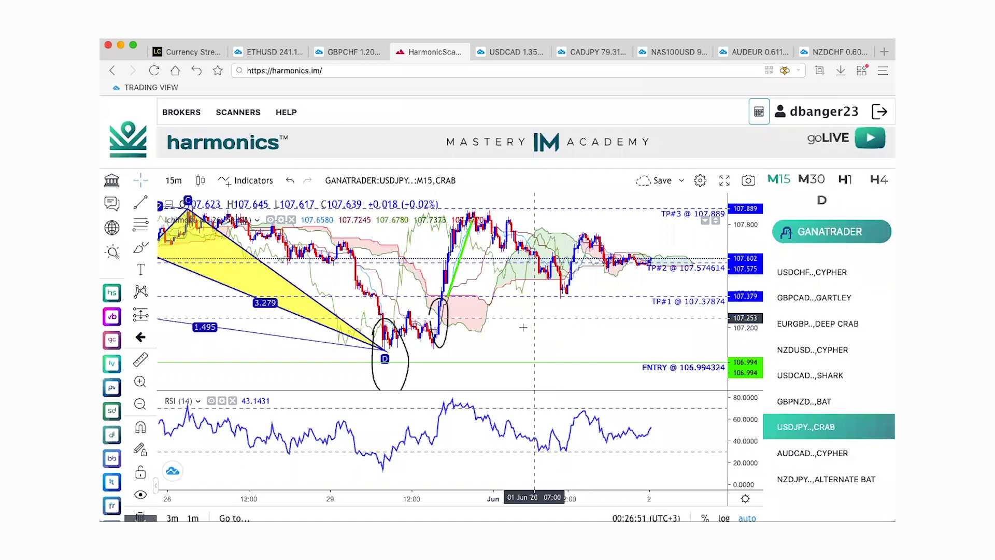
{"action": "scroll", "coordinate": [523, 327], "scroll_direction": "up", "scroll_amount": 2}
{"action": "scroll", "coordinate": [555, 353], "scroll_direction": "left", "scroll_amount": 3}
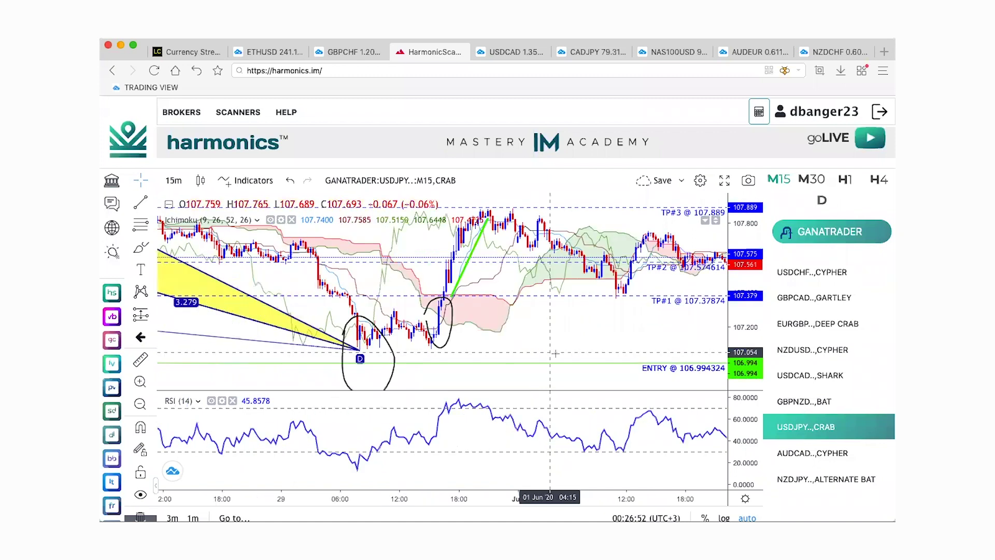
{"action": "scroll", "coordinate": [555, 352], "scroll_direction": "left", "scroll_amount": 1}
{"action": "scroll", "coordinate": [555, 353], "scroll_direction": "left", "scroll_amount": 5}
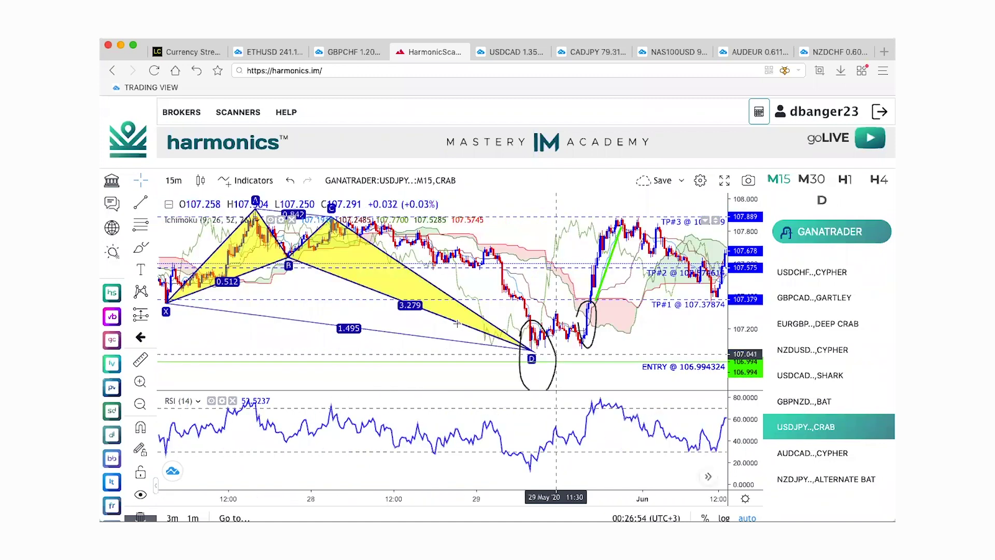
{"action": "scroll", "coordinate": [457, 324], "scroll_direction": "left", "scroll_amount": 3}
{"action": "scroll", "coordinate": [457, 323], "scroll_direction": "right", "scroll_amount": 1}
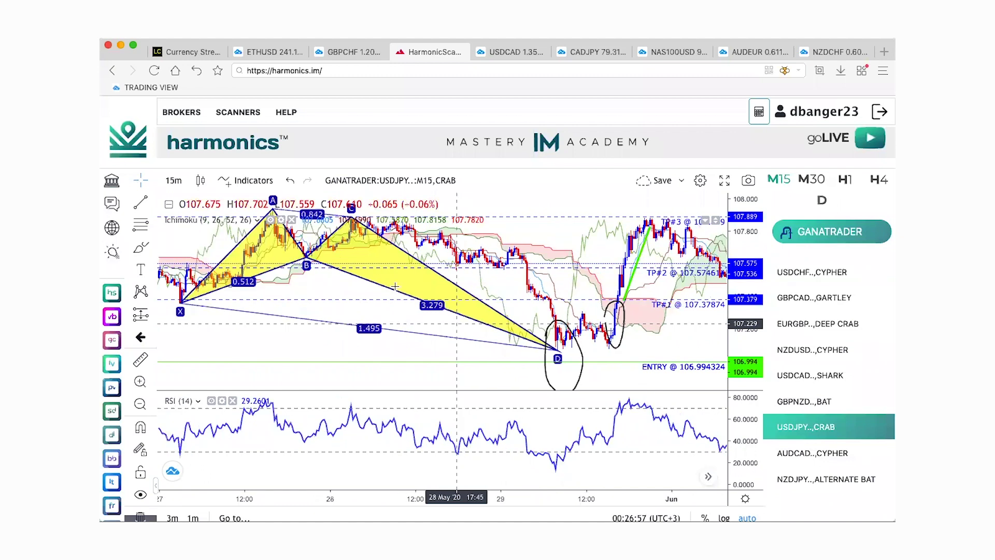
{"action": "scroll", "coordinate": [409, 277], "scroll_direction": "right", "scroll_amount": 1}
{"action": "scroll", "coordinate": [409, 277], "scroll_direction": "left", "scroll_amount": 1}
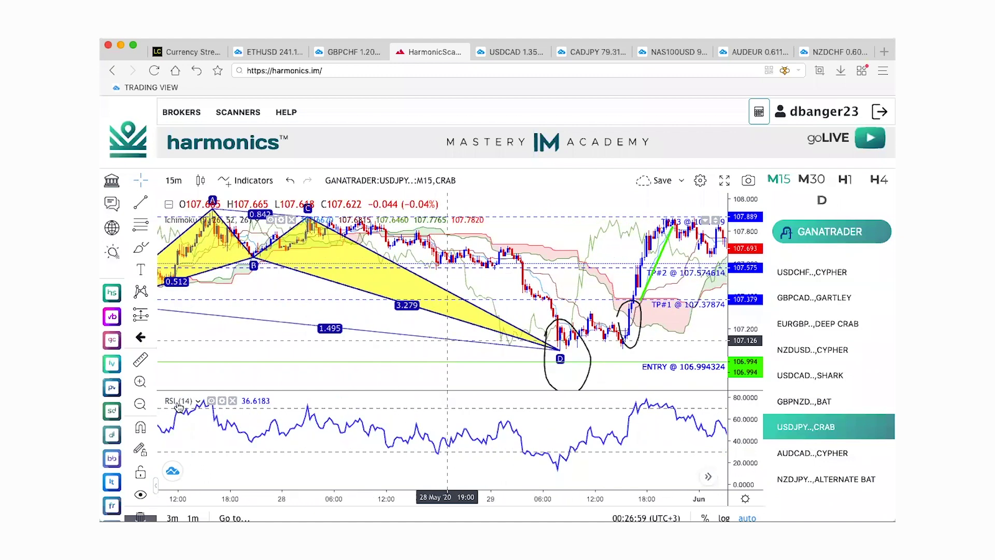
Circle the candles from about 12:00 to 15:30 on 28 May, at the Ichimoku cloud below TP#3, with the Brush
{"action": "left_click", "coordinate": [139, 381]}
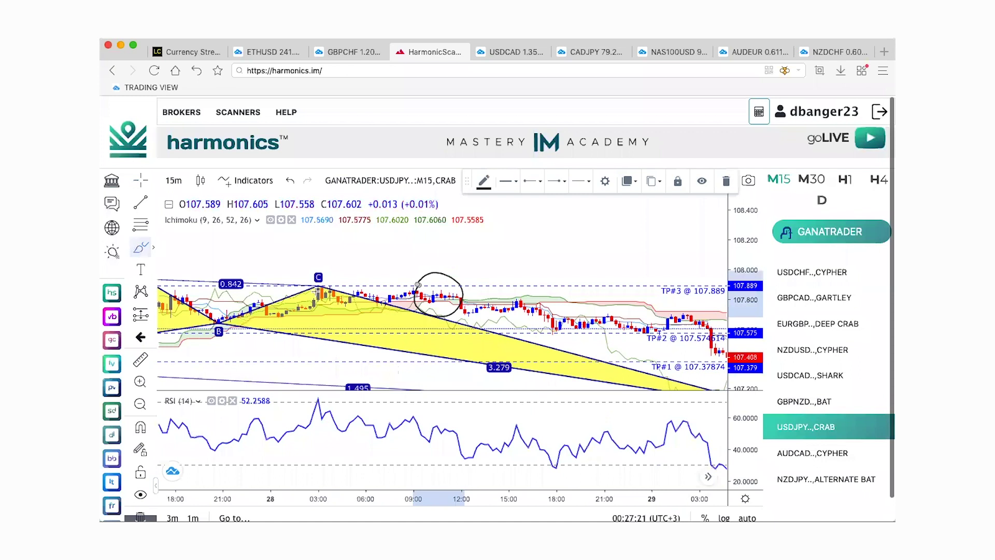
{"action": "left_click", "coordinate": [153, 248]}
{"action": "mouse_move", "coordinate": [464, 298]}
{"action": "left_mouse_down"}
{"action": "mouse_move", "coordinate": [487, 322]}
{"action": "mouse_move", "coordinate": [517, 300]}
{"action": "mouse_move", "coordinate": [481, 290]}
{"action": "left_mouse_up"}
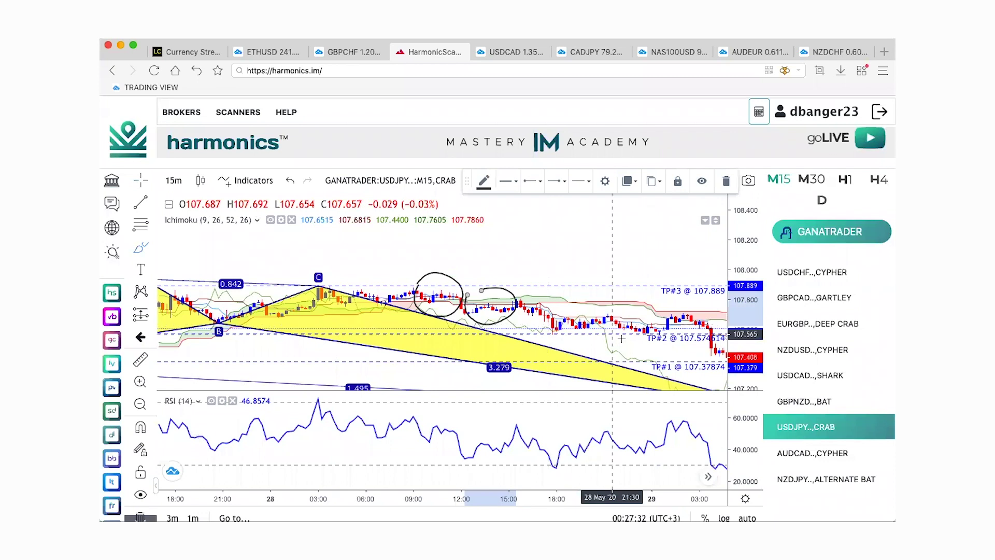
{"action": "scroll", "coordinate": [644, 351], "scroll_direction": "right", "scroll_amount": 5}
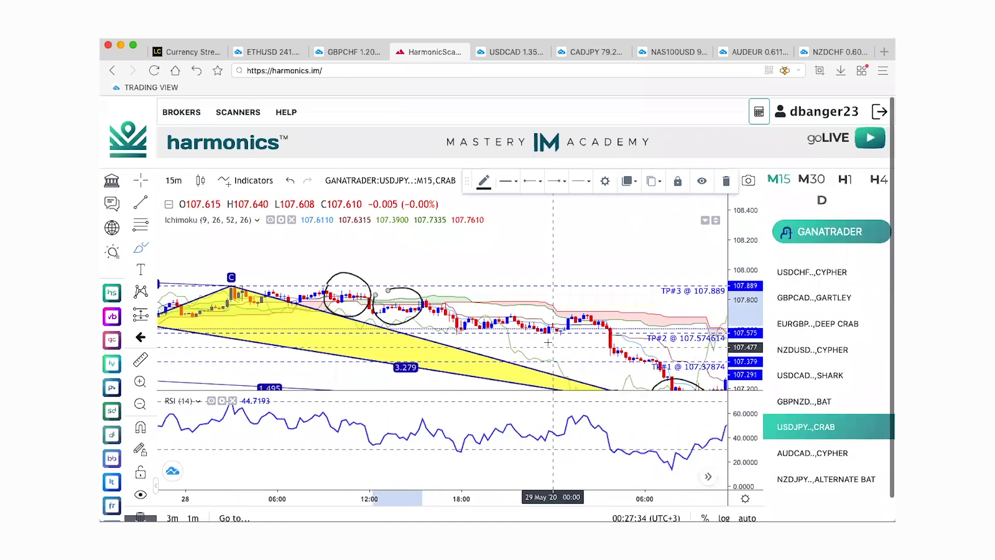